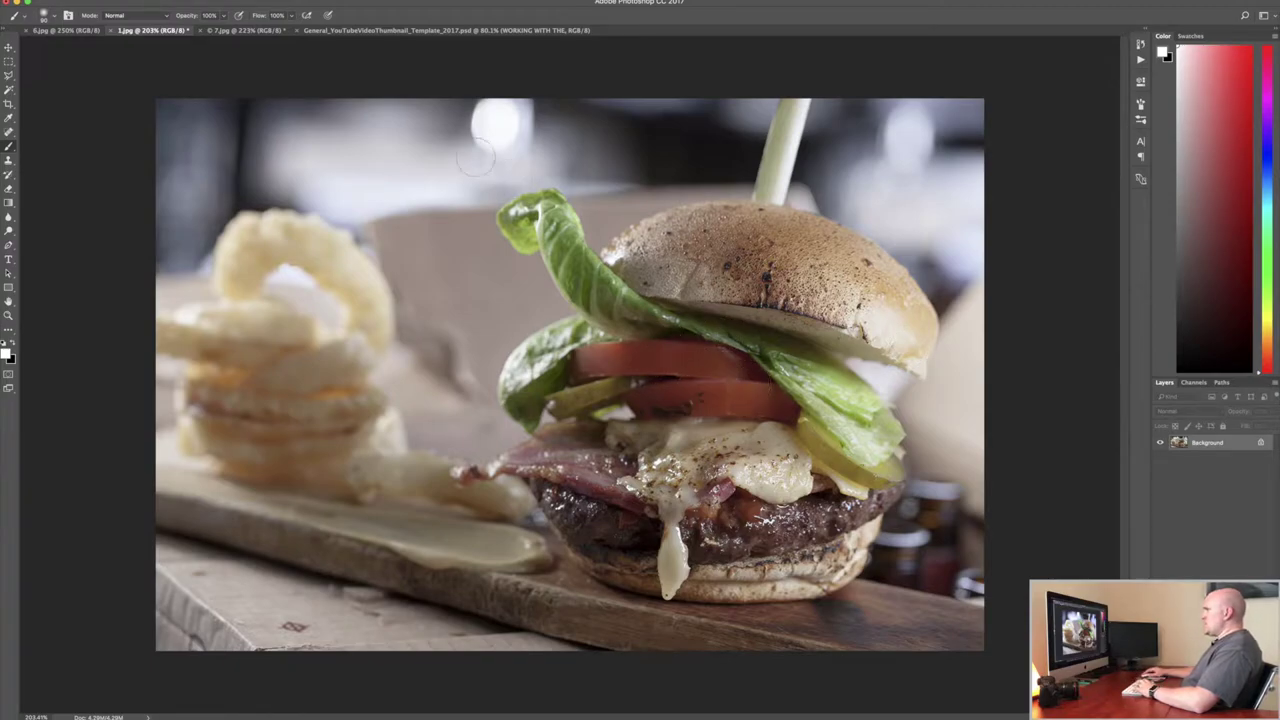
Open the Actions panel from the Window menu and browse the Sleeklens Carte Du Jour action set.
{"action": "left_click", "coordinate": [390, 2]}
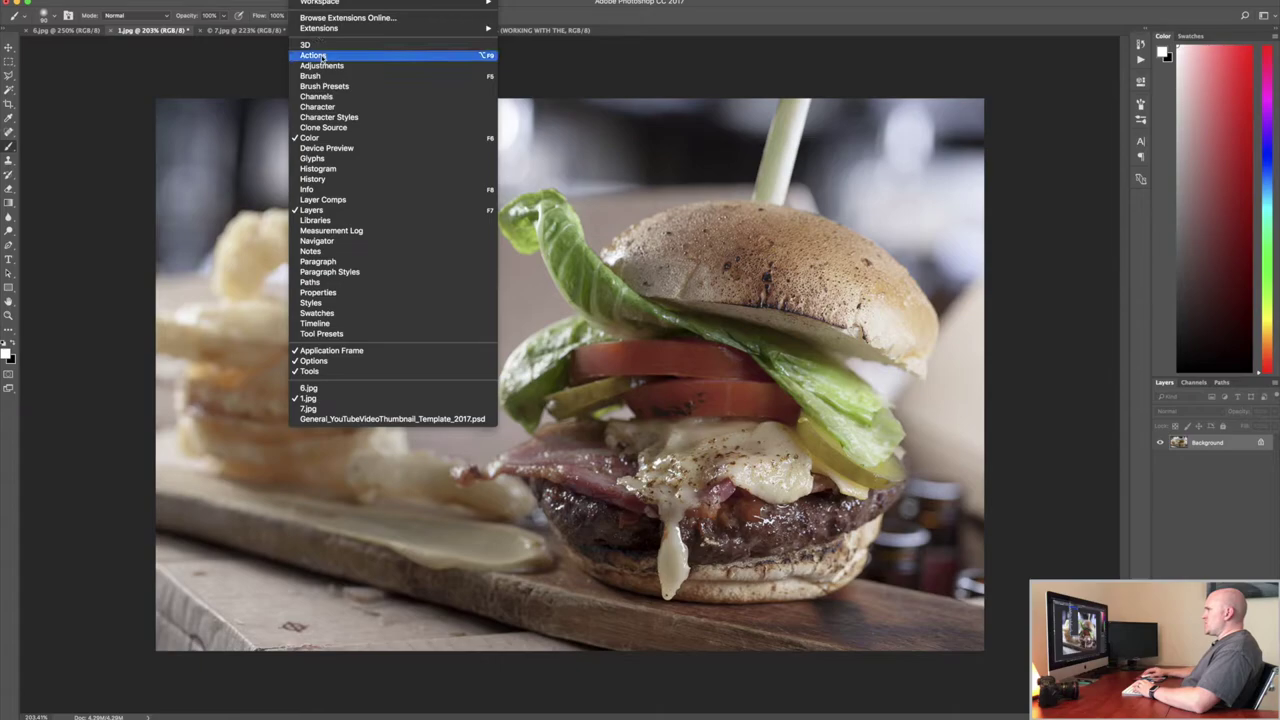
{"action": "left_click", "coordinate": [314, 55]}
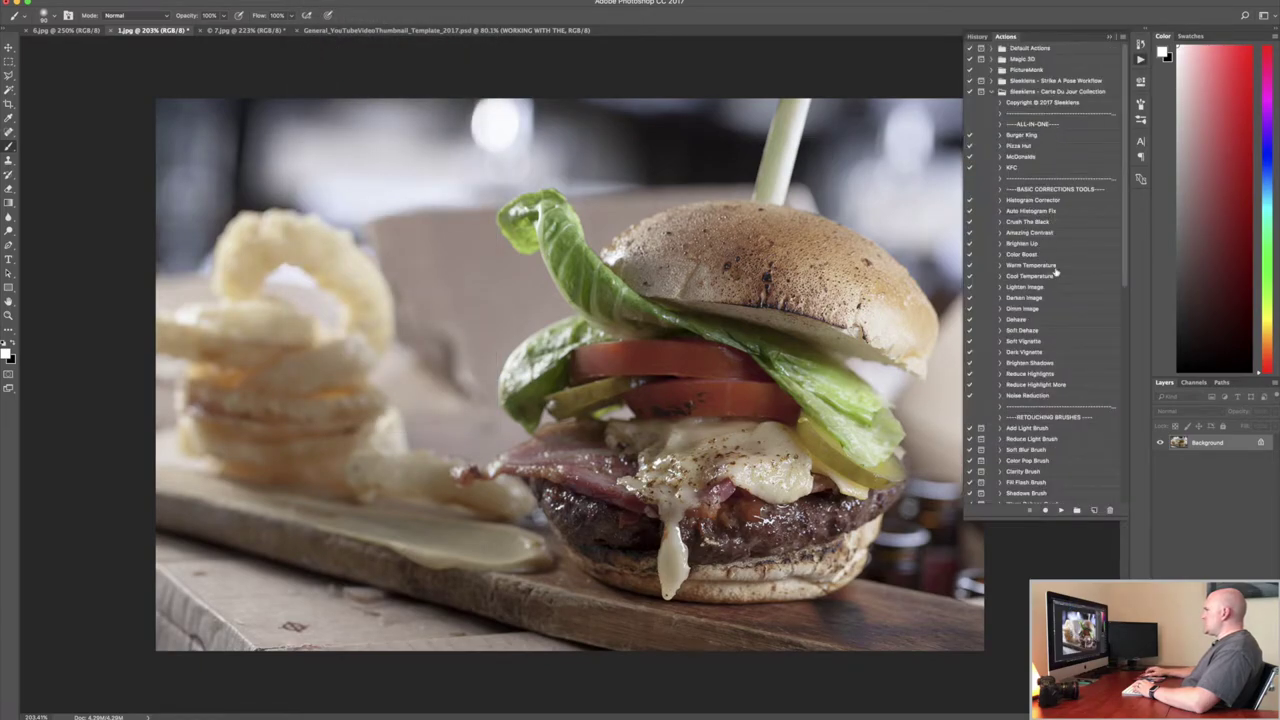
{"action": "scroll", "coordinate": [1052, 373], "scroll_direction": "down", "scroll_amount": 10}
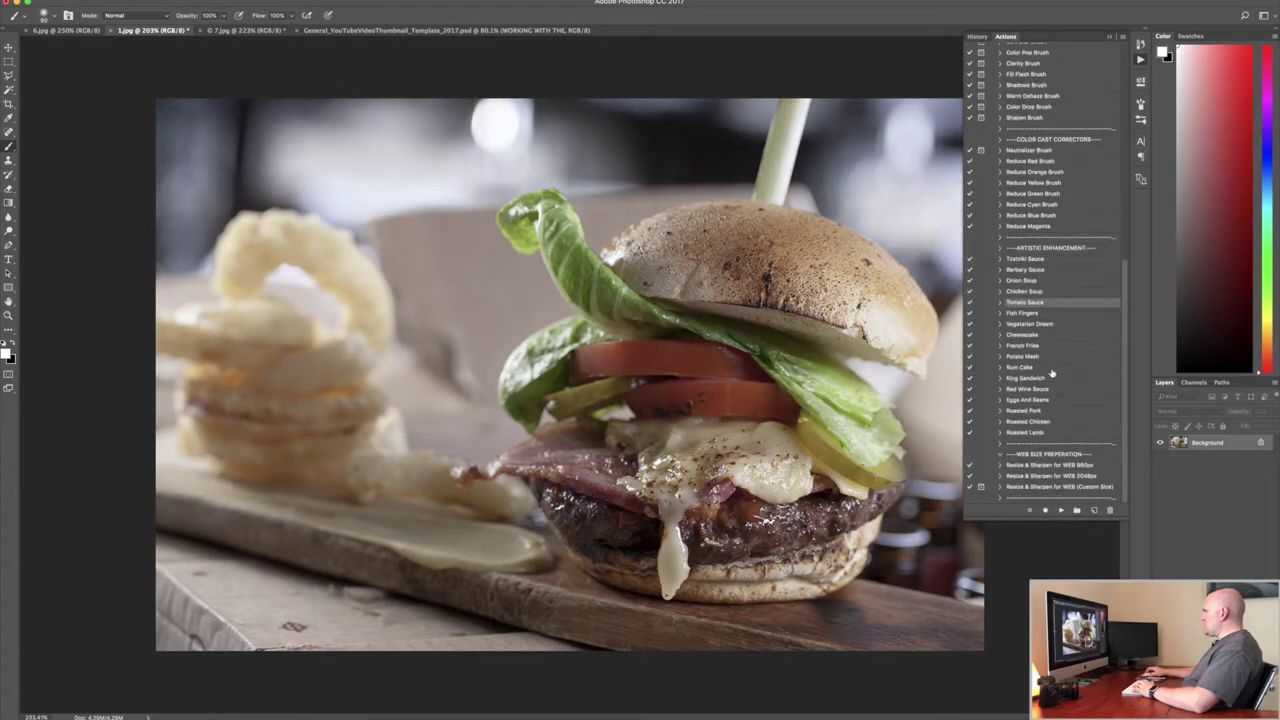
{"action": "scroll", "coordinate": [1044, 289], "scroll_direction": "up", "scroll_amount": 10}
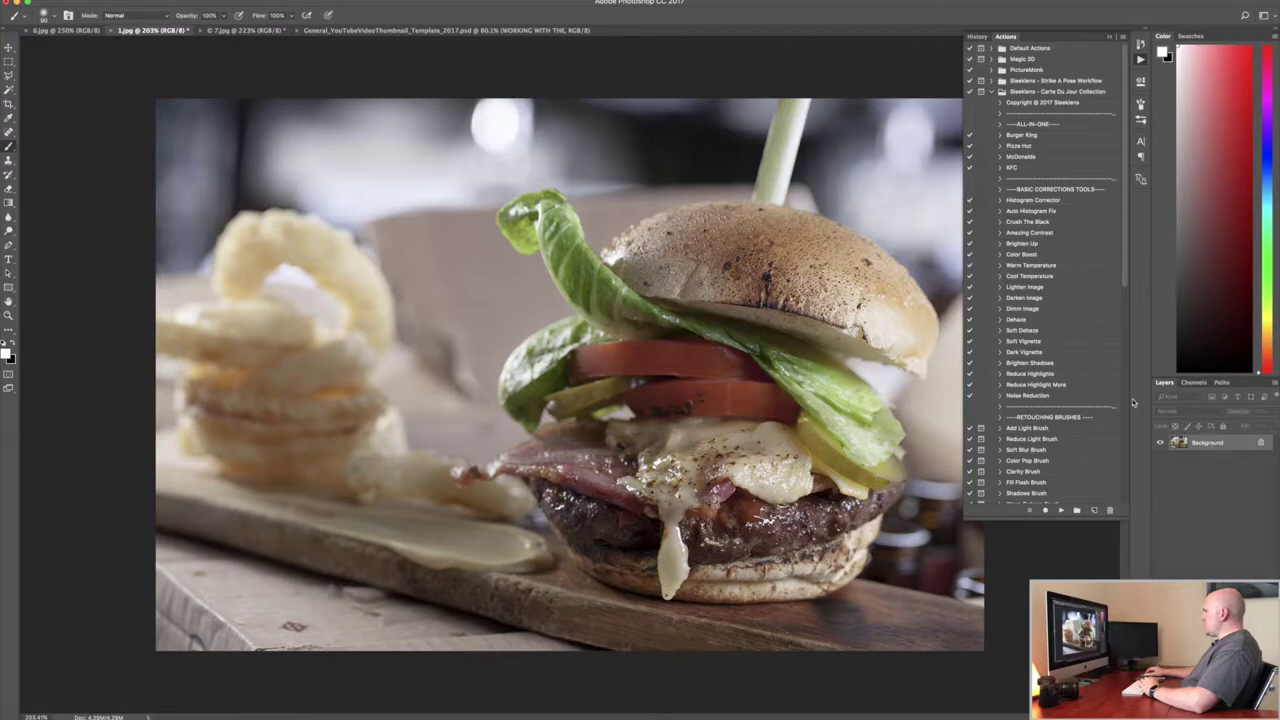
Play the Lighten Image action, then toggle the new layer off and on to compare.
{"action": "left_click", "coordinate": [1028, 289]}
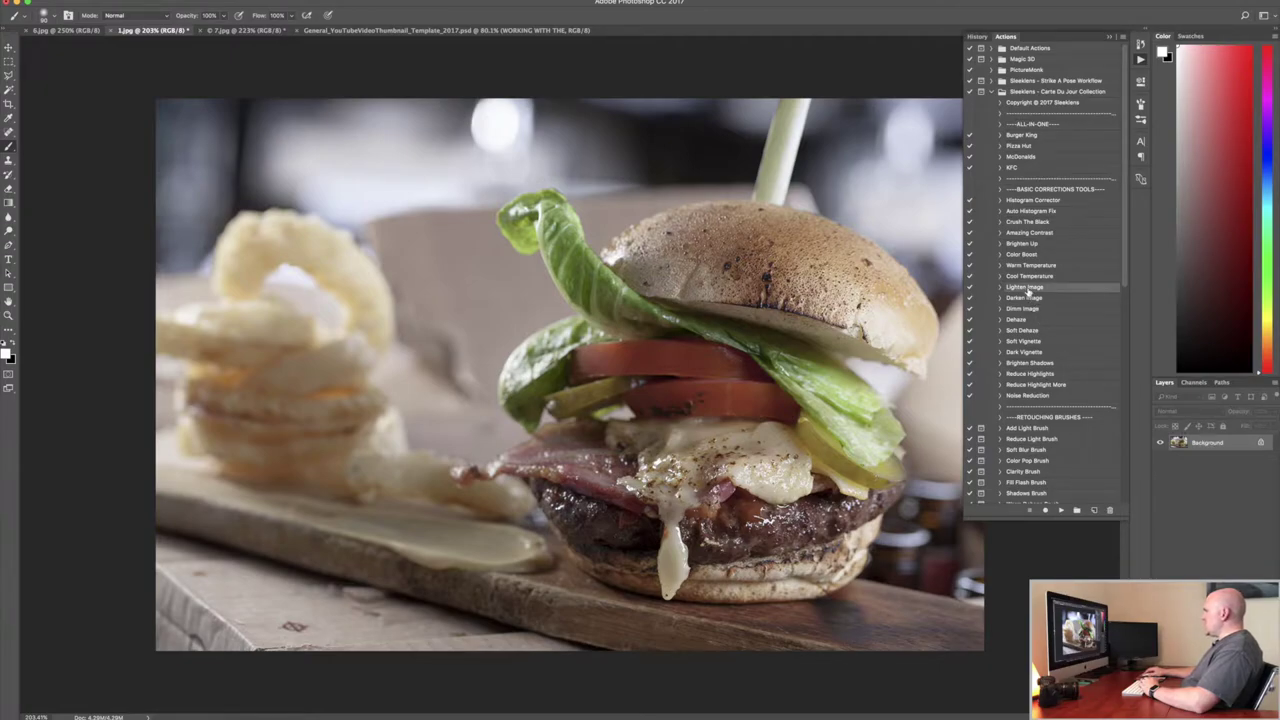
{"action": "left_click", "coordinate": [1062, 511]}
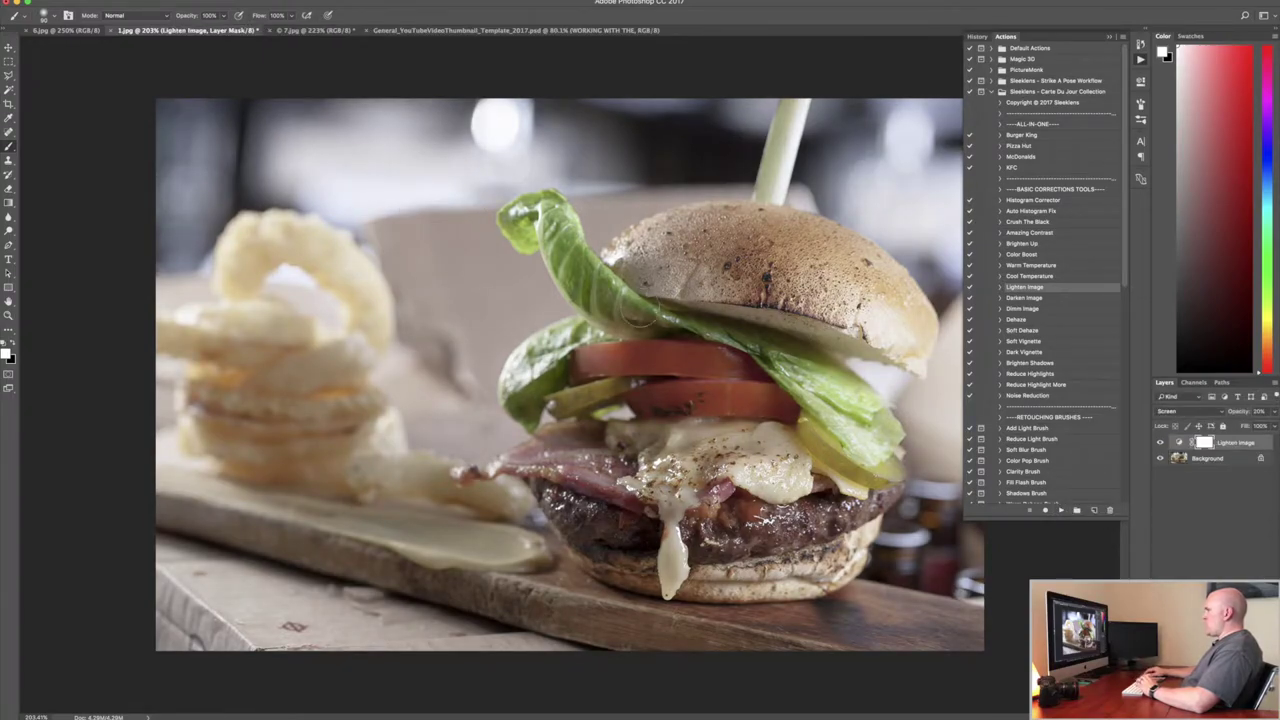
{"action": "left_click", "coordinate": [1159, 442]}
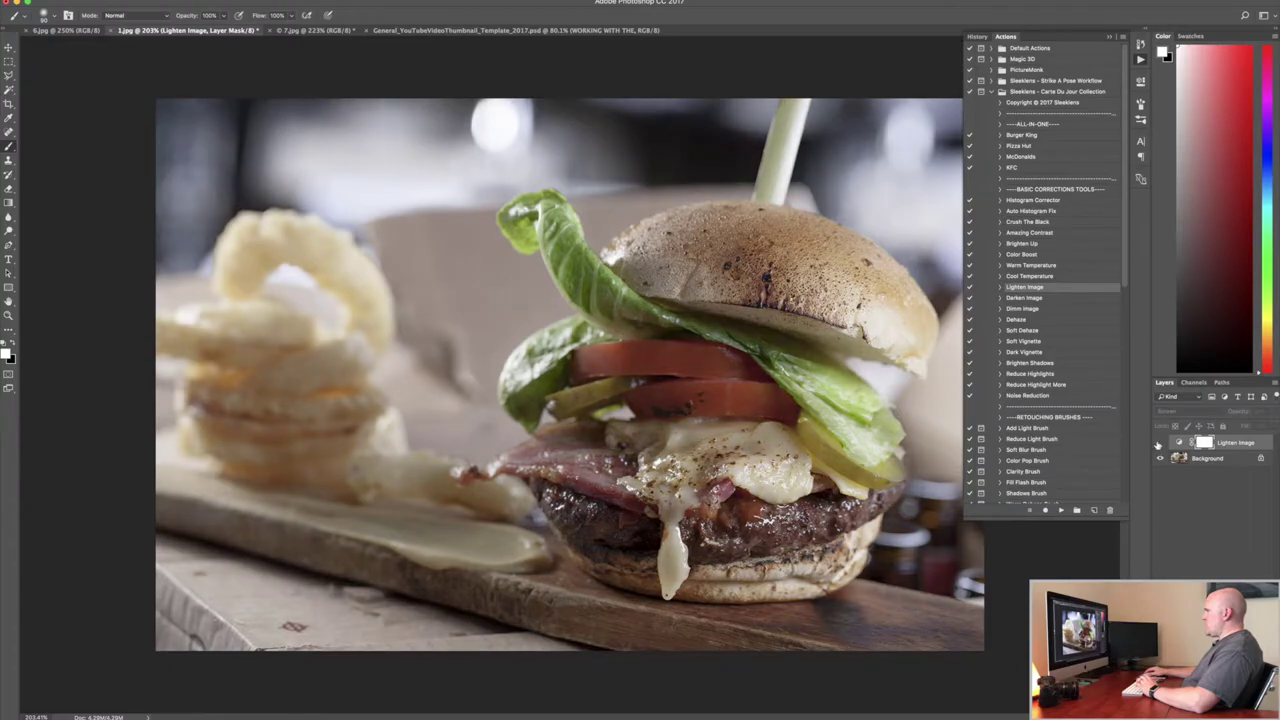
{"action": "left_click", "coordinate": [1159, 442]}
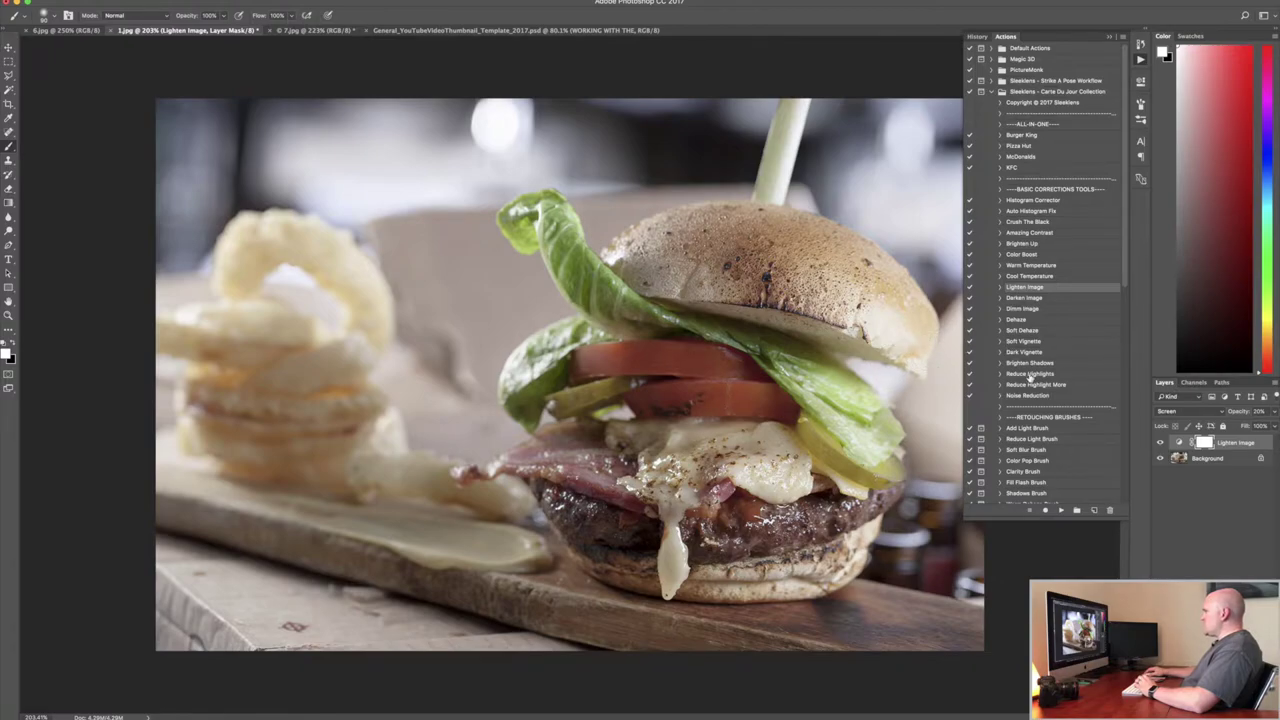
Play the Reduce Highlights action with the Background layer selected.
{"action": "left_click", "coordinate": [1030, 375]}
{"action": "left_click", "coordinate": [1221, 462]}
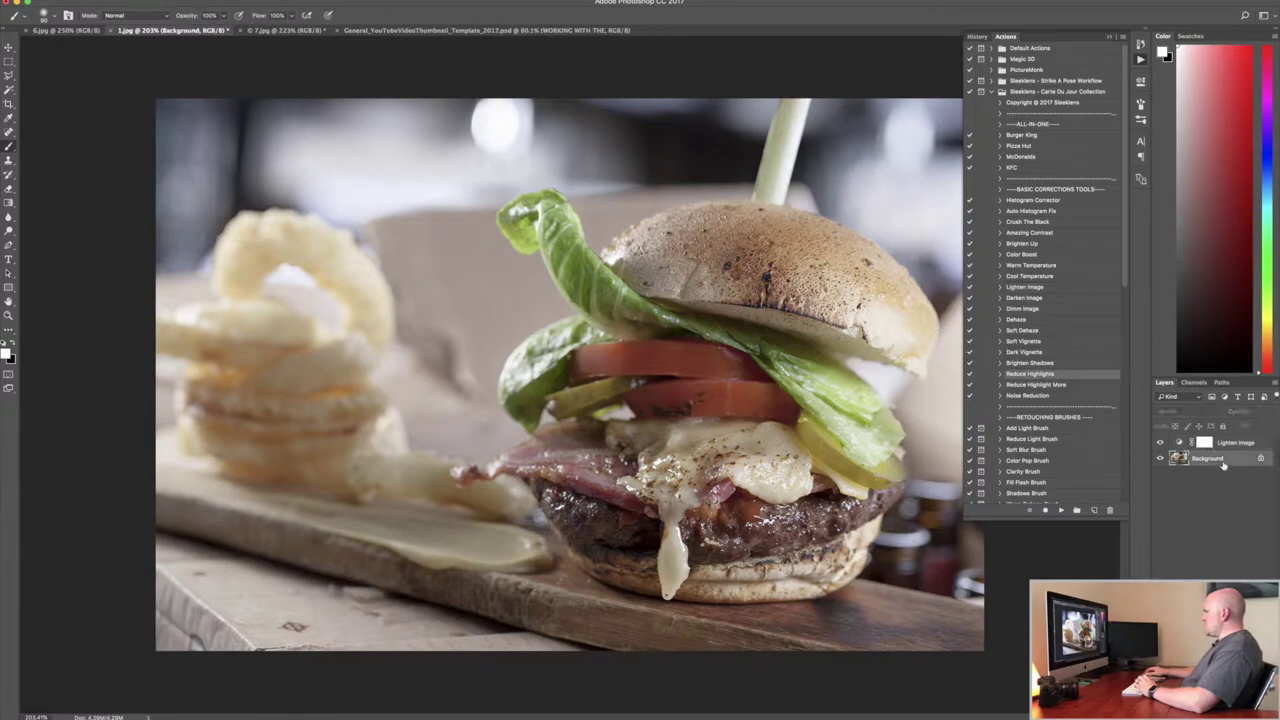
{"action": "left_click", "coordinate": [1062, 511]}
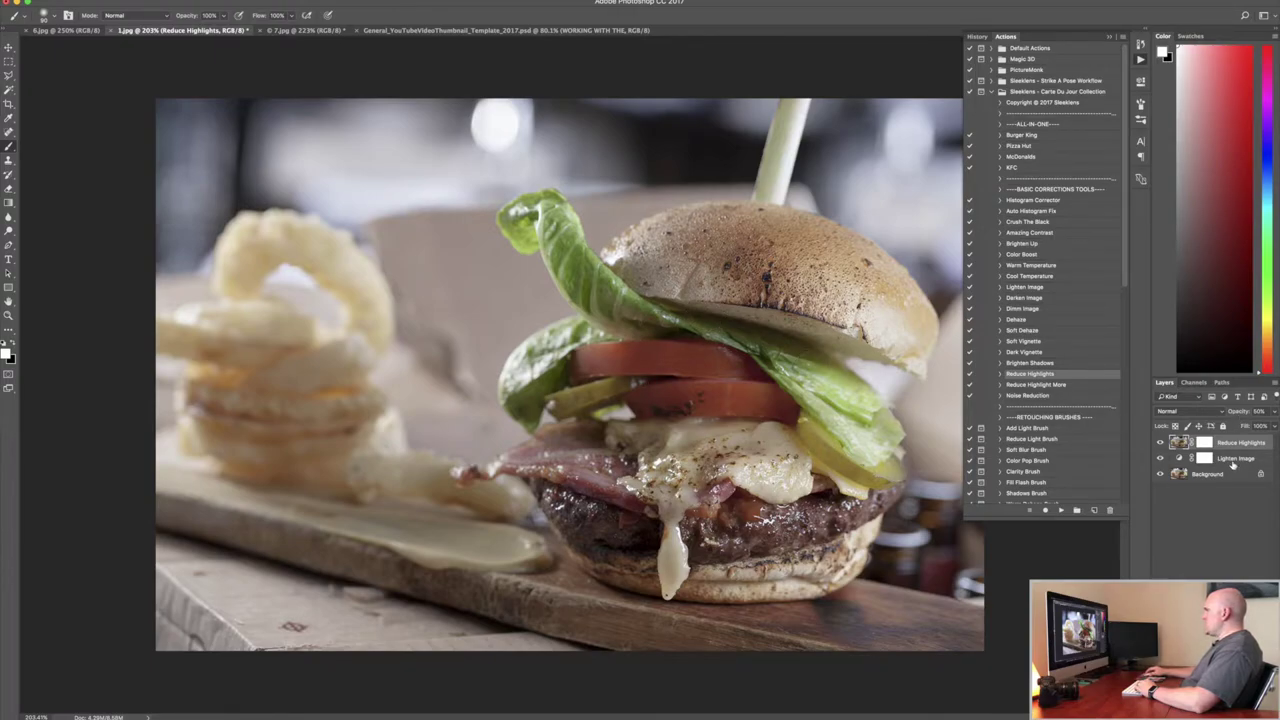
Raise the Lighten Image layer's opacity to 40%.
{"action": "left_click", "coordinate": [1224, 458]}
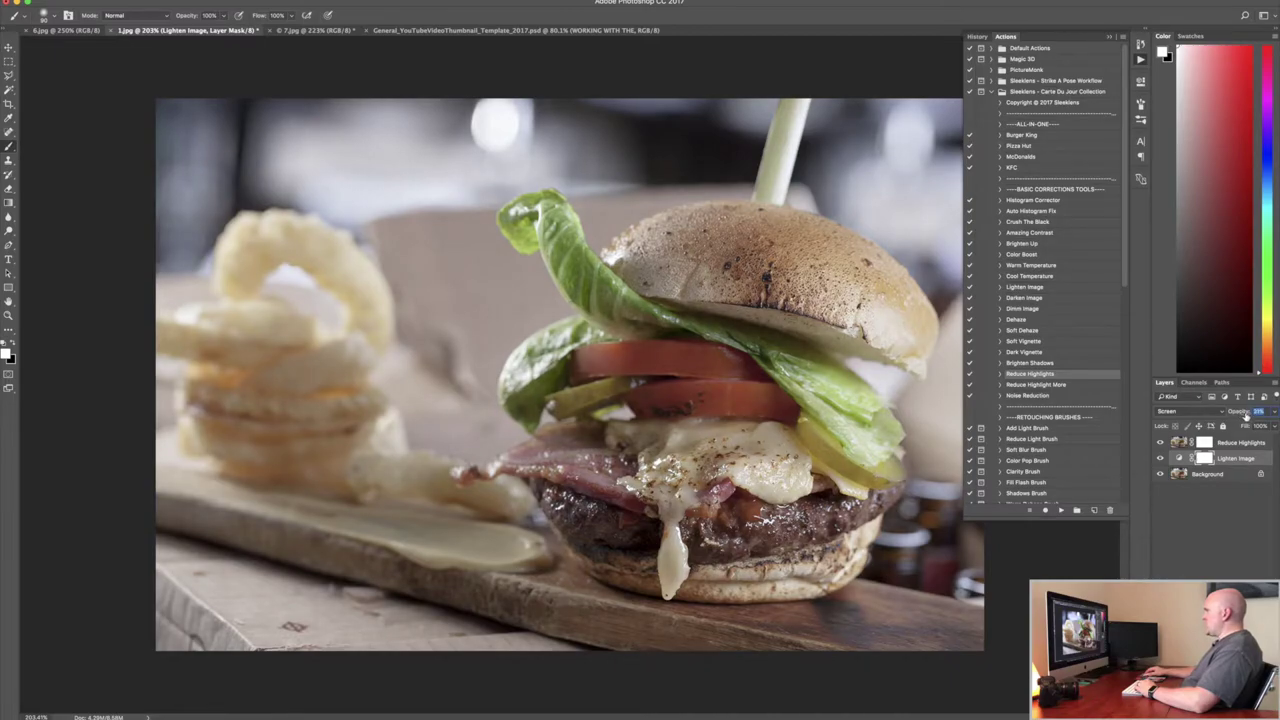
{"action": "left_click_drag", "start_coordinate": [1246, 416], "coordinate": [1258, 416]}
{"action": "type", "text": "40"}
{"action": "key", "text": "Return"}
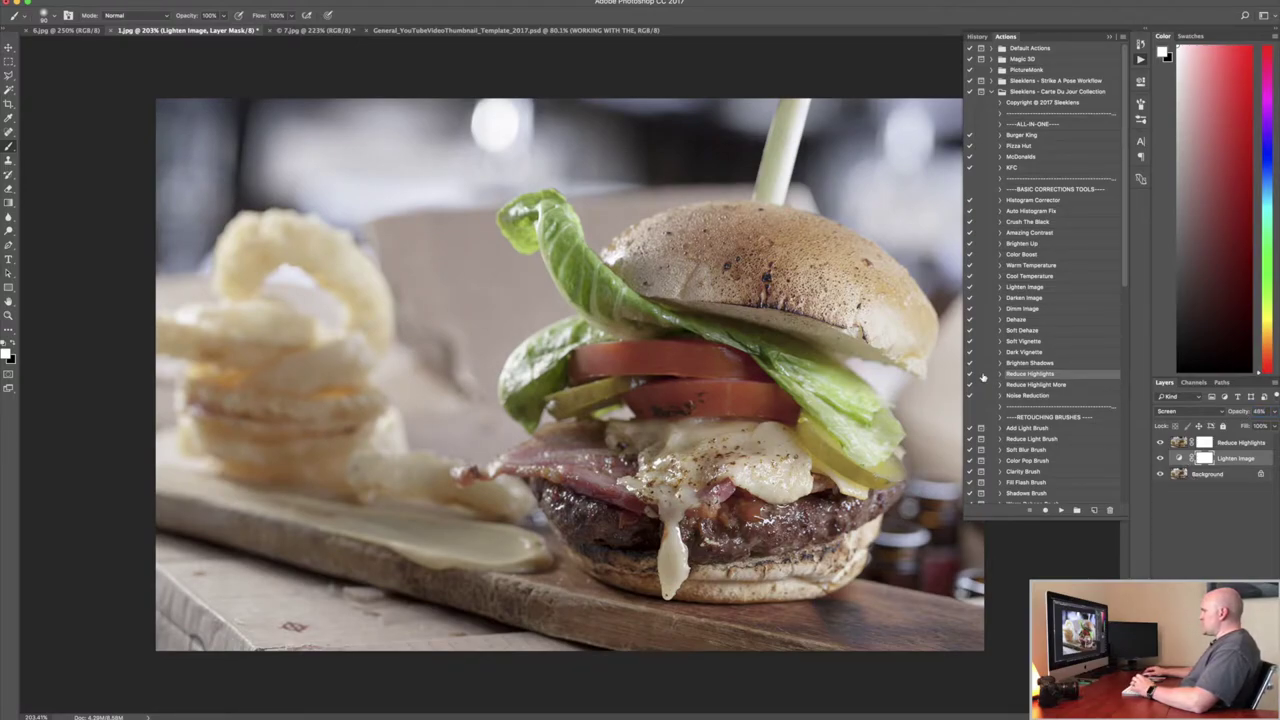
Play the Brighten Up action with Background selected, then reselect the Lighten Image layer.
{"action": "left_click", "coordinate": [1022, 244]}
{"action": "scroll", "coordinate": [1045, 350], "scroll_direction": "down", "scroll_amount": 2}
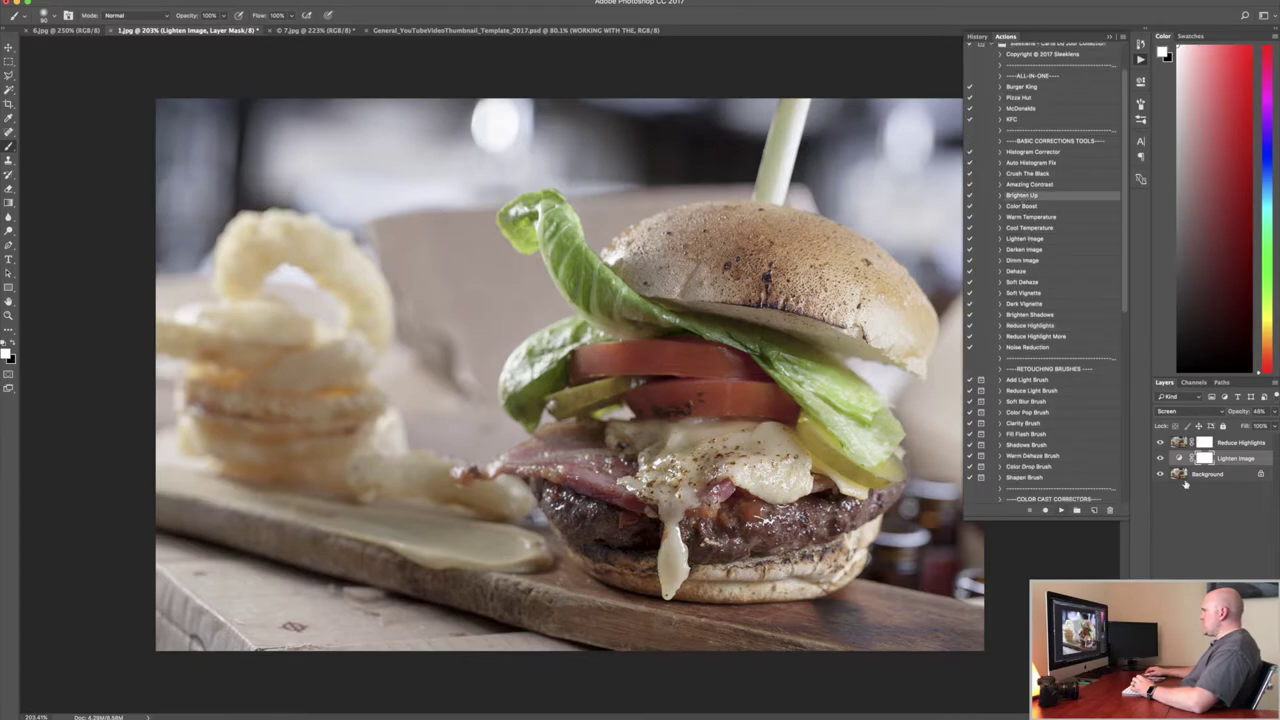
{"action": "left_click", "coordinate": [1186, 476]}
{"action": "left_click", "coordinate": [1060, 511]}
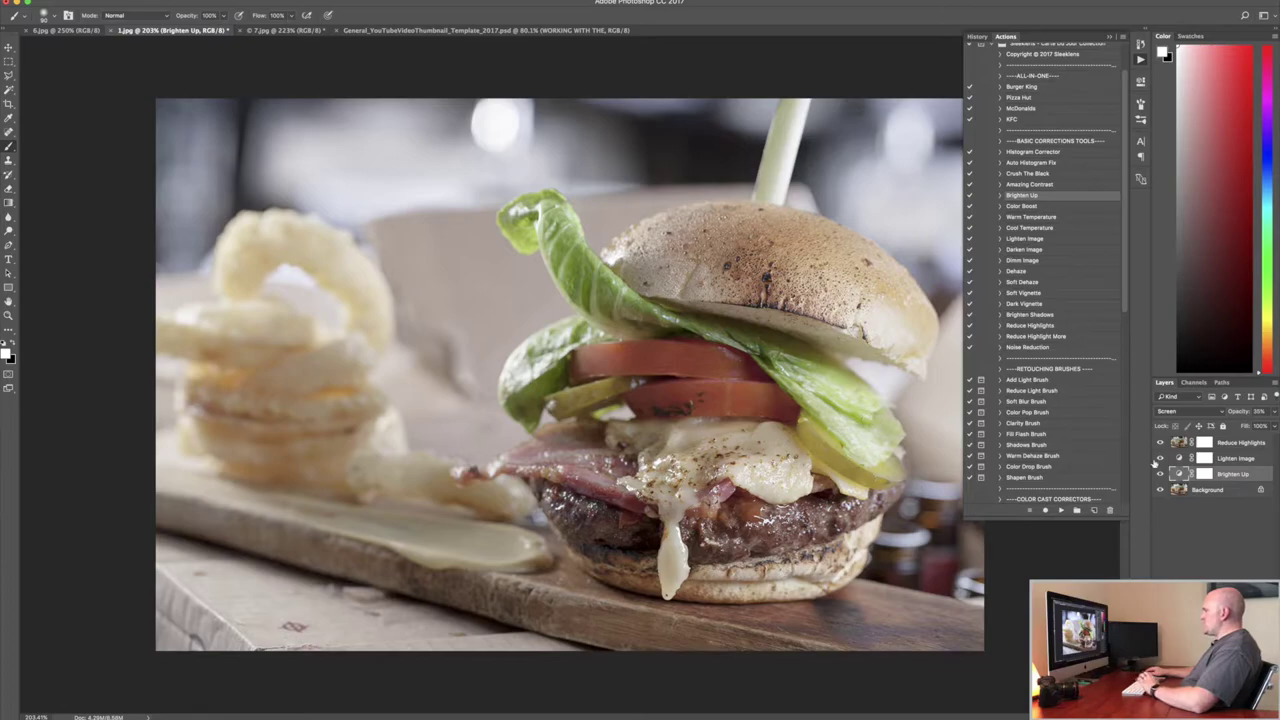
{"action": "left_click", "coordinate": [1233, 462]}
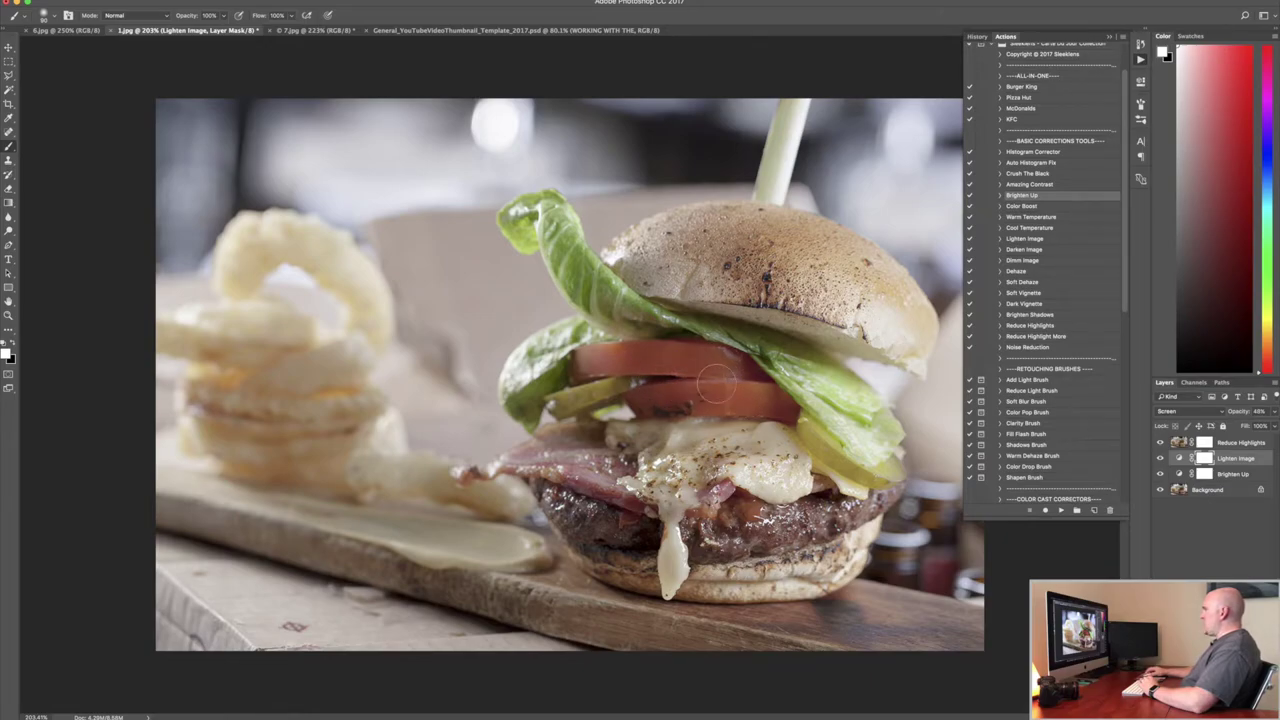
Play the Color Boost action with the Background layer selected.
{"action": "left_click", "coordinate": [1029, 207]}
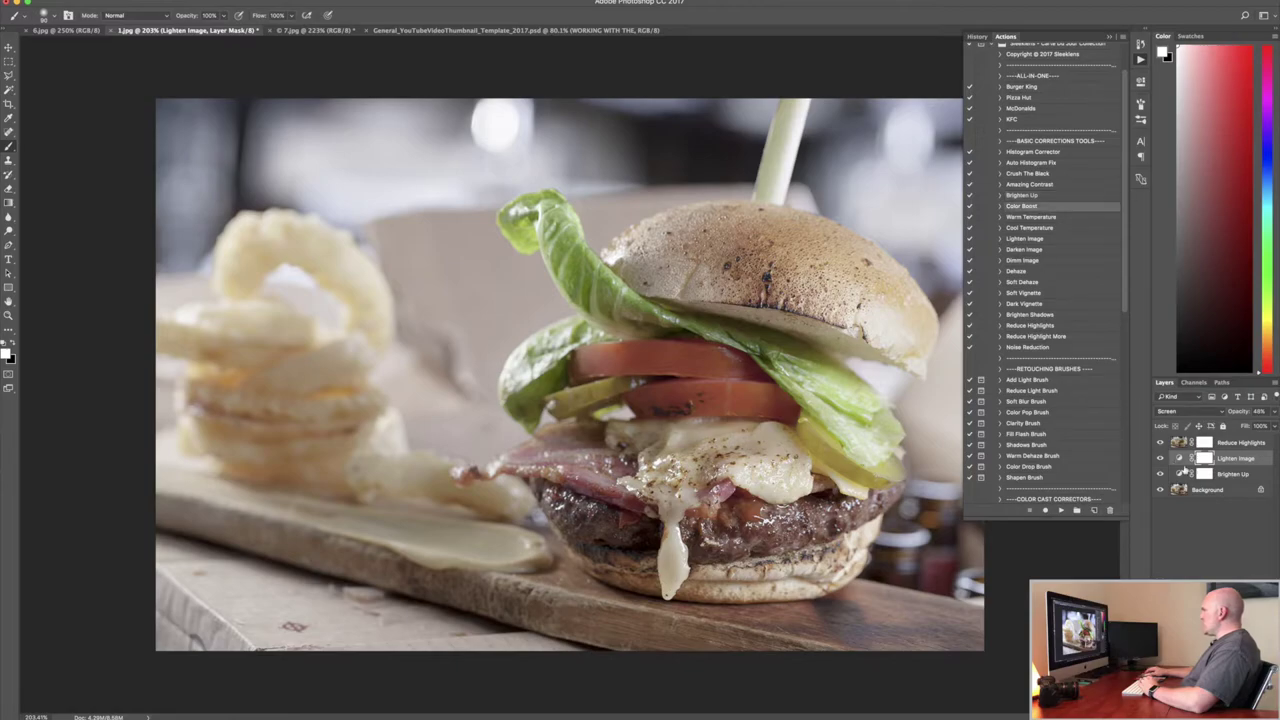
{"action": "left_click", "coordinate": [1215, 491]}
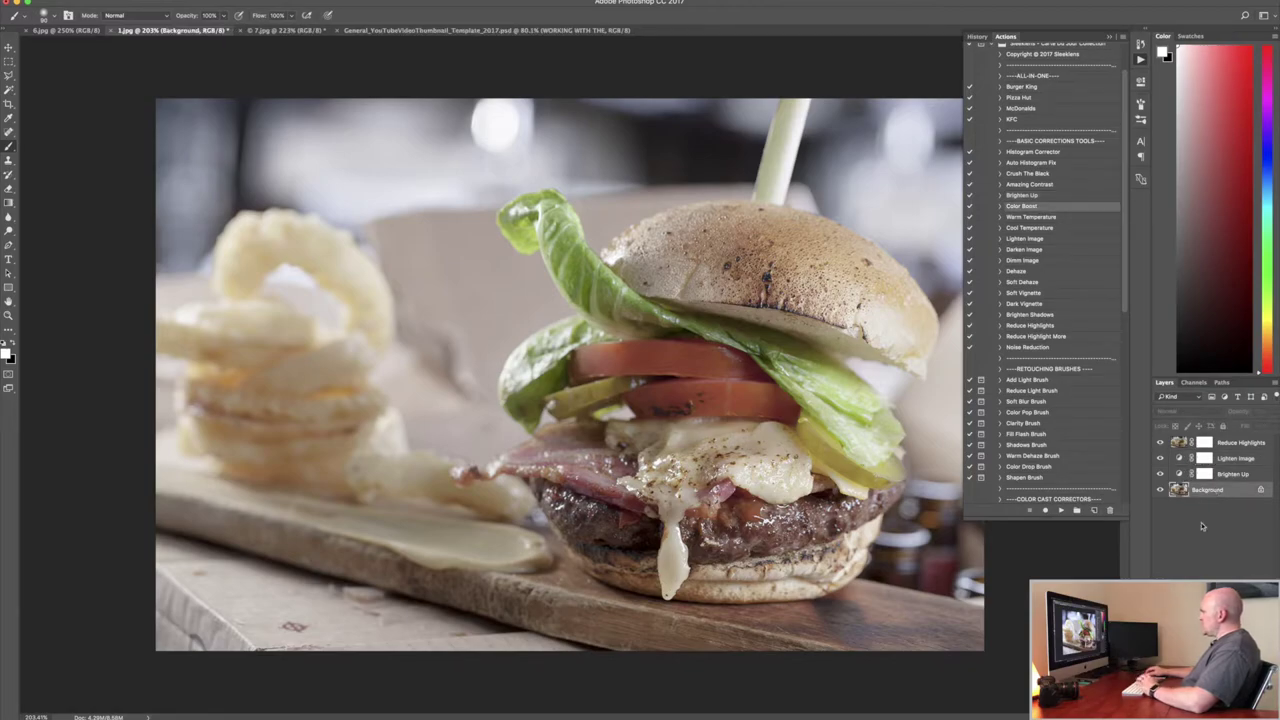
{"action": "left_click", "coordinate": [1061, 511]}
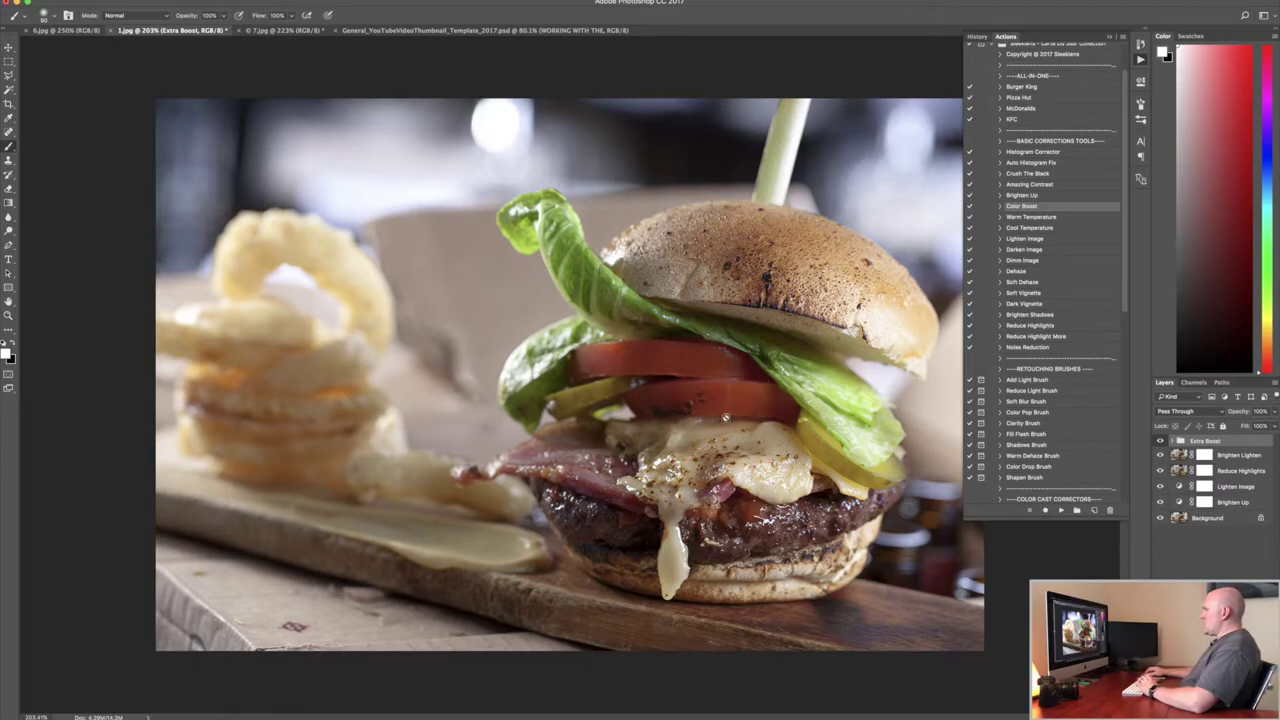
Check the Lighten Image opacity and keep Brighten Lighten's opacity at 100%.
{"action": "left_click", "coordinate": [1238, 455]}
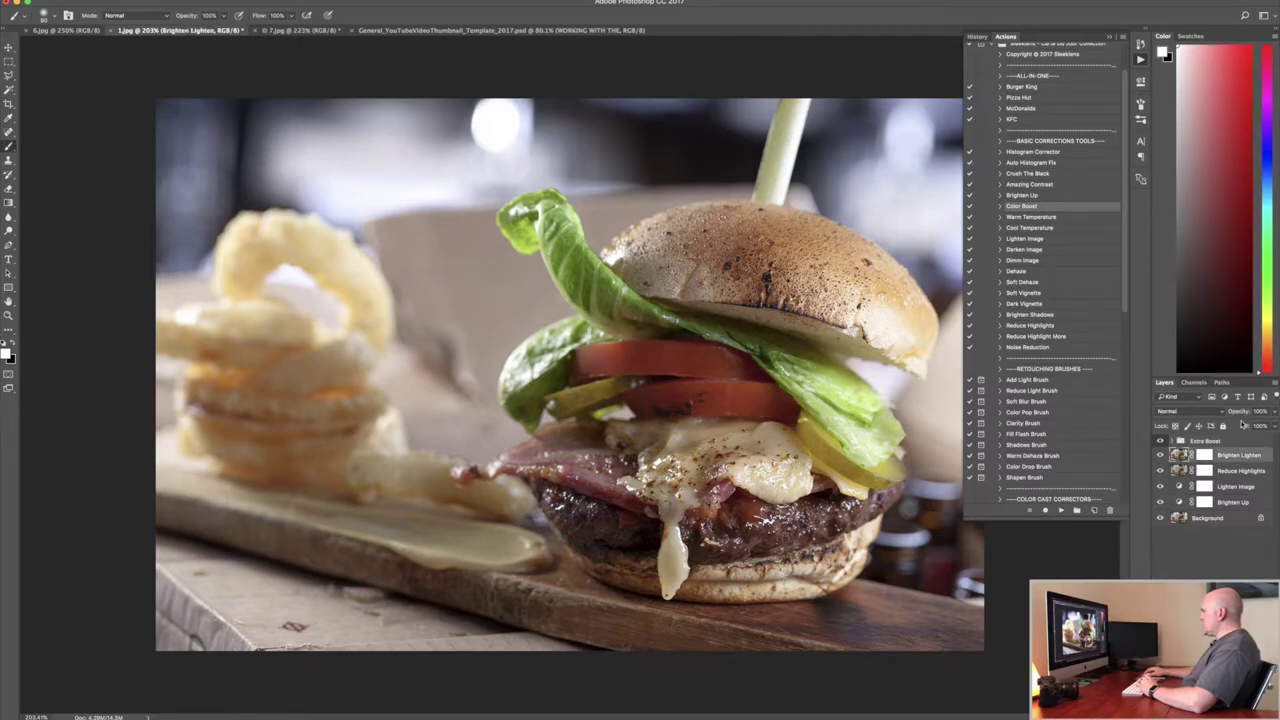
{"action": "left_click", "coordinate": [1238, 487]}
{"action": "left_click", "coordinate": [1256, 411]}
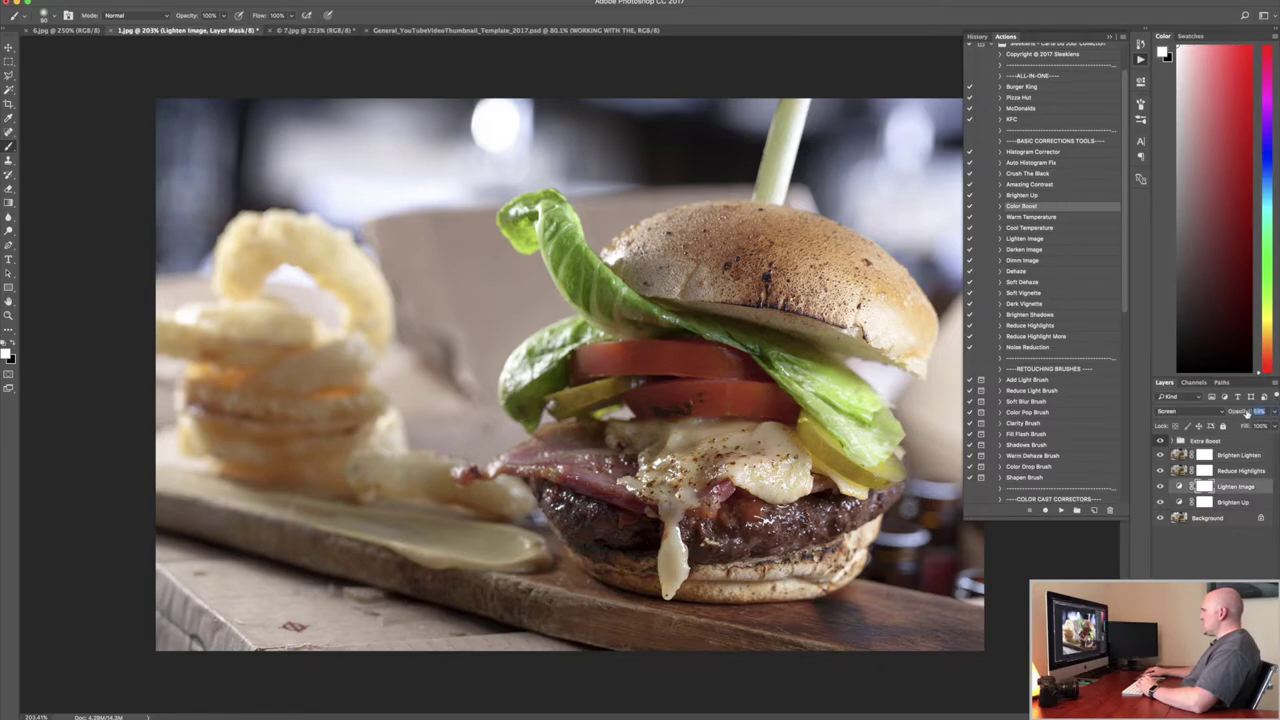
{"action": "left_click", "coordinate": [1238, 457]}
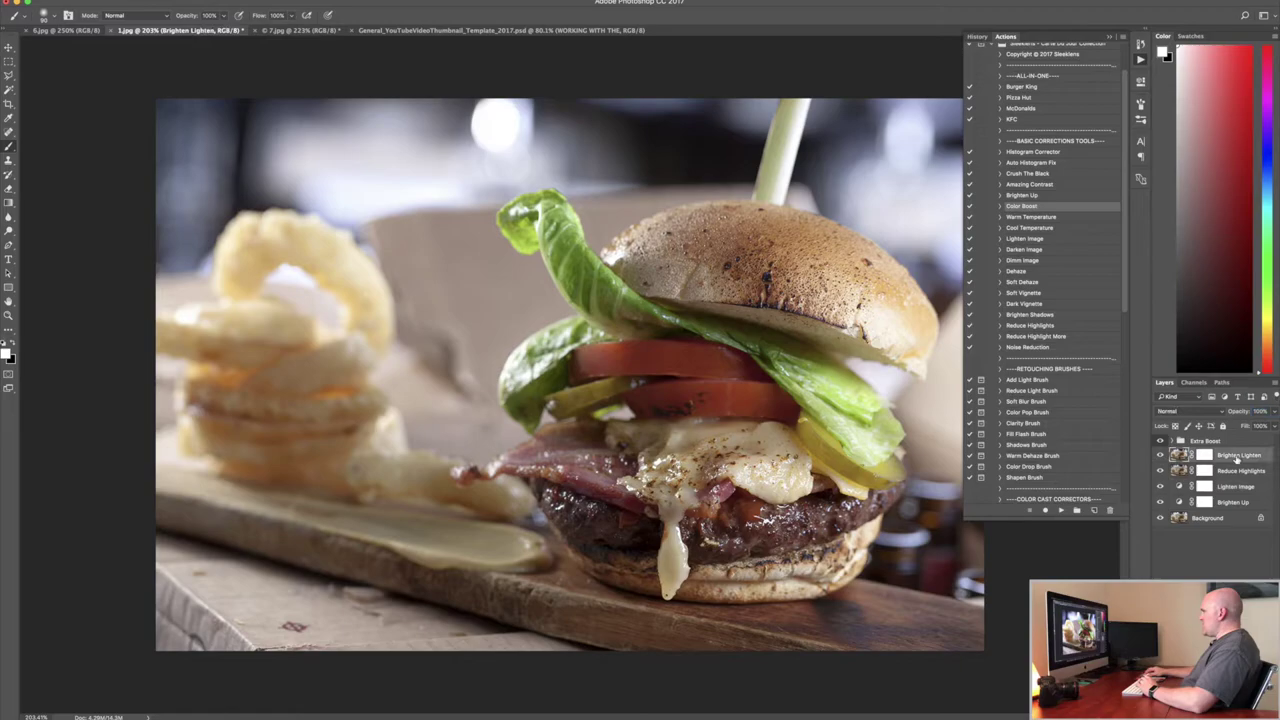
{"action": "left_click", "coordinate": [1256, 411]}
{"action": "key", "text": "Return"}
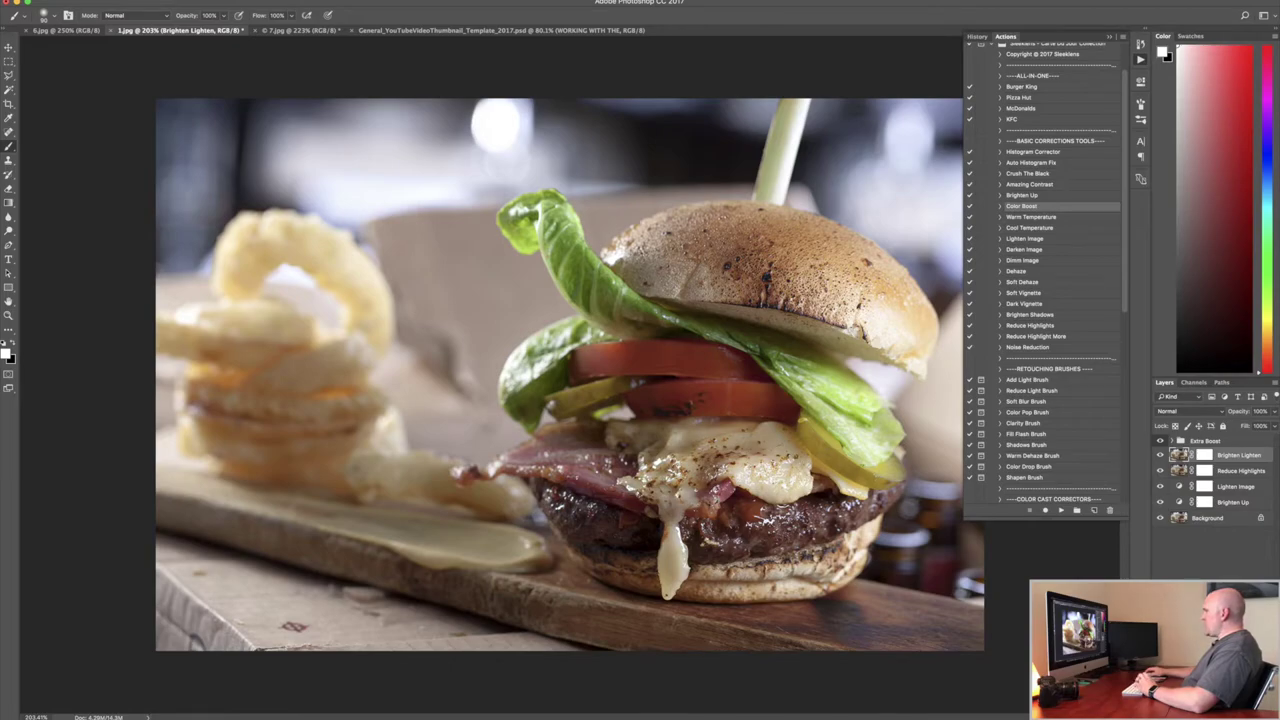
Play the Clarity Brush action on the Background layer and continue past its instructions.
{"action": "left_click", "coordinate": [1208, 522]}
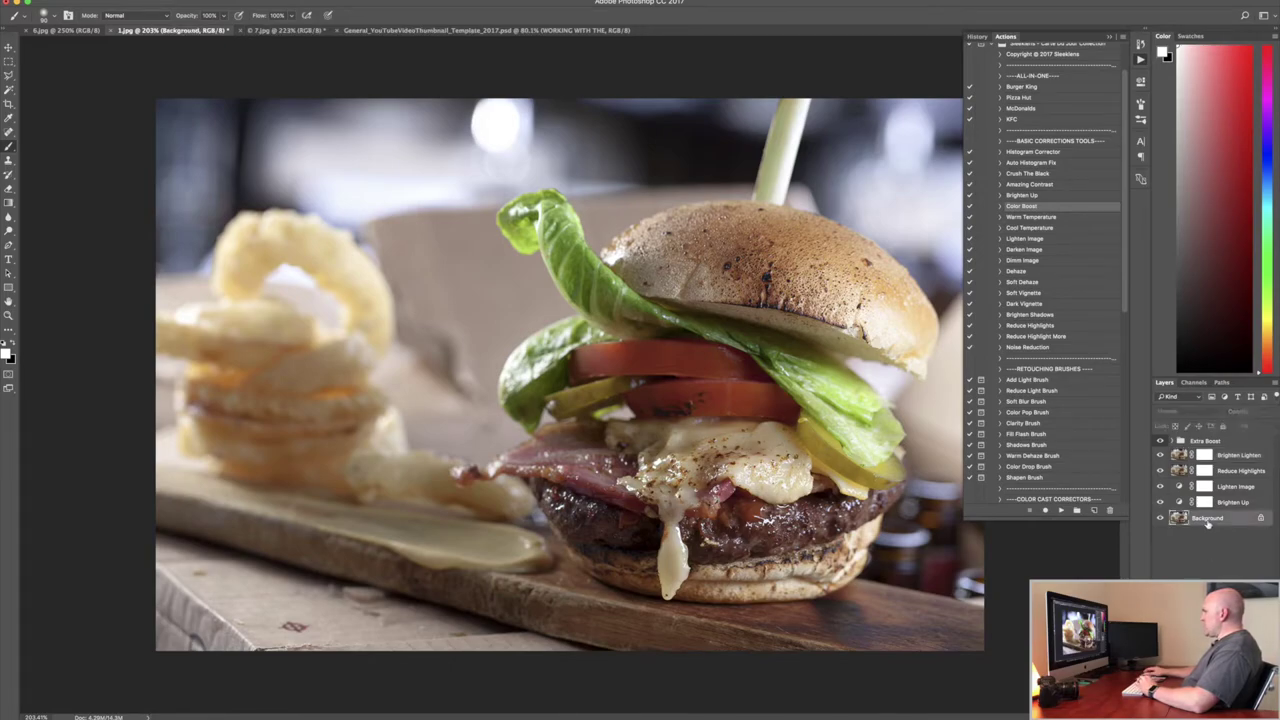
{"action": "left_click", "coordinate": [1025, 424]}
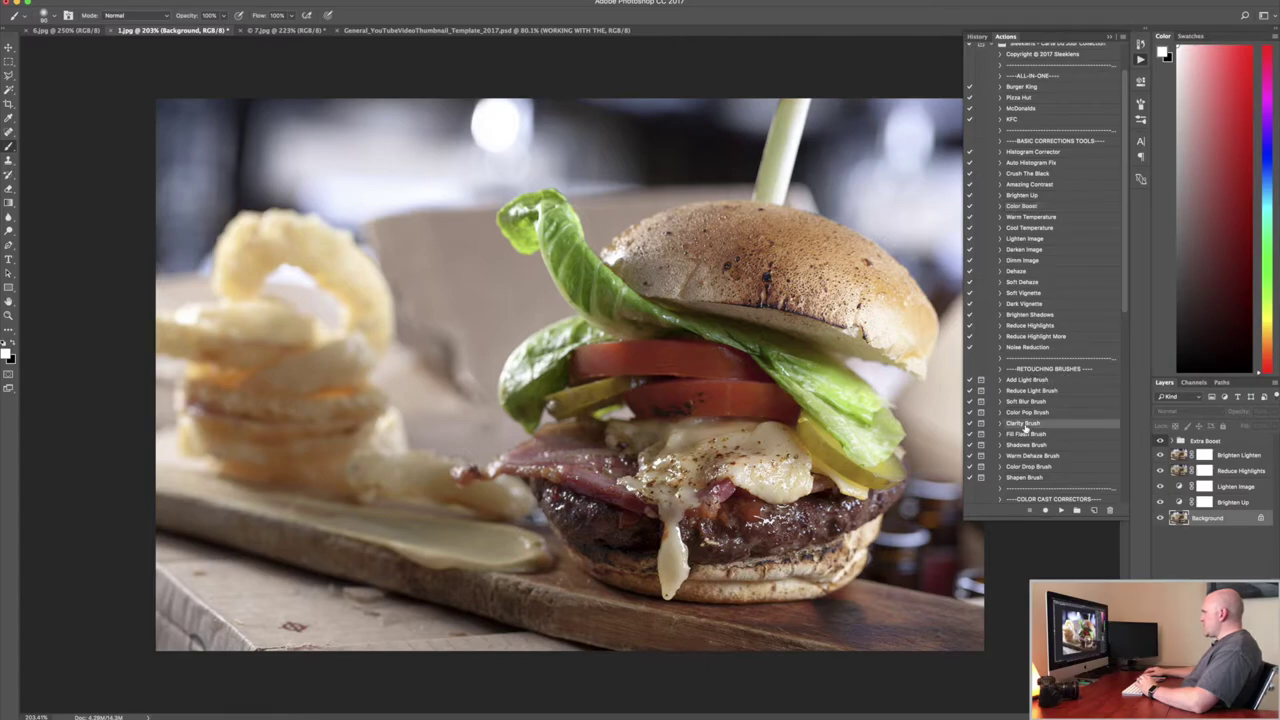
{"action": "left_click", "coordinate": [1062, 511]}
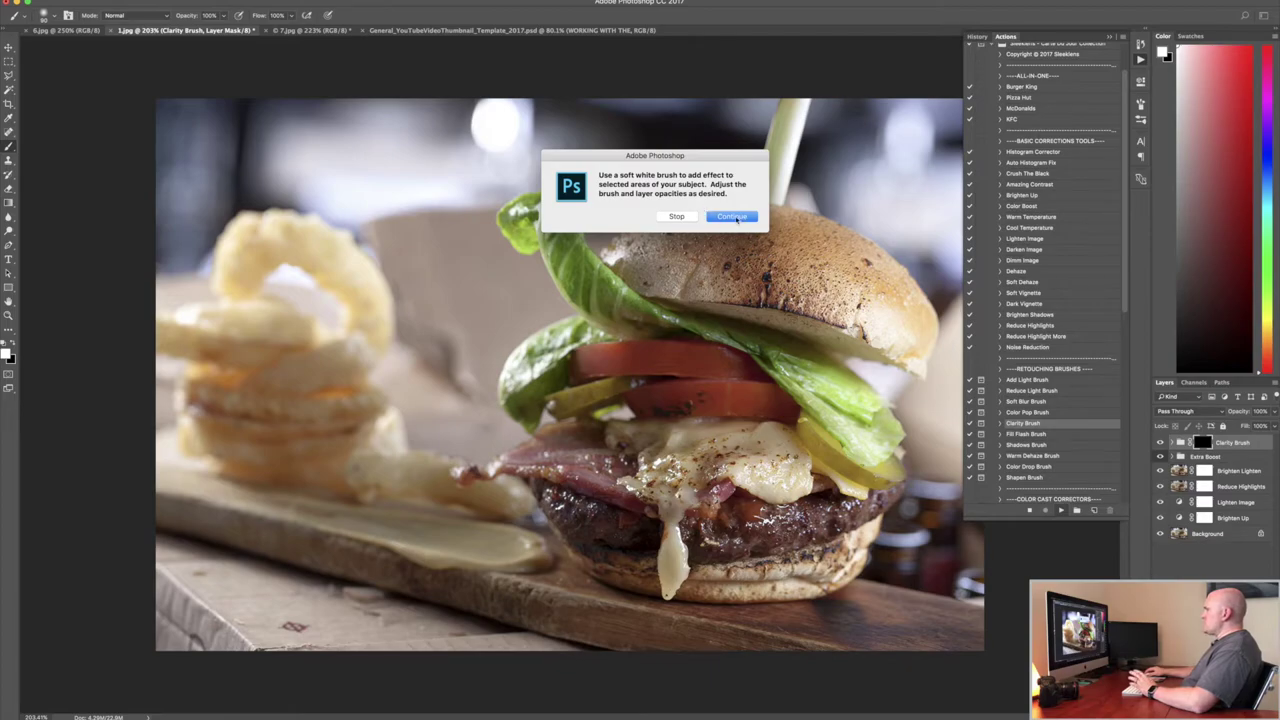
{"action": "left_click", "coordinate": [731, 218]}
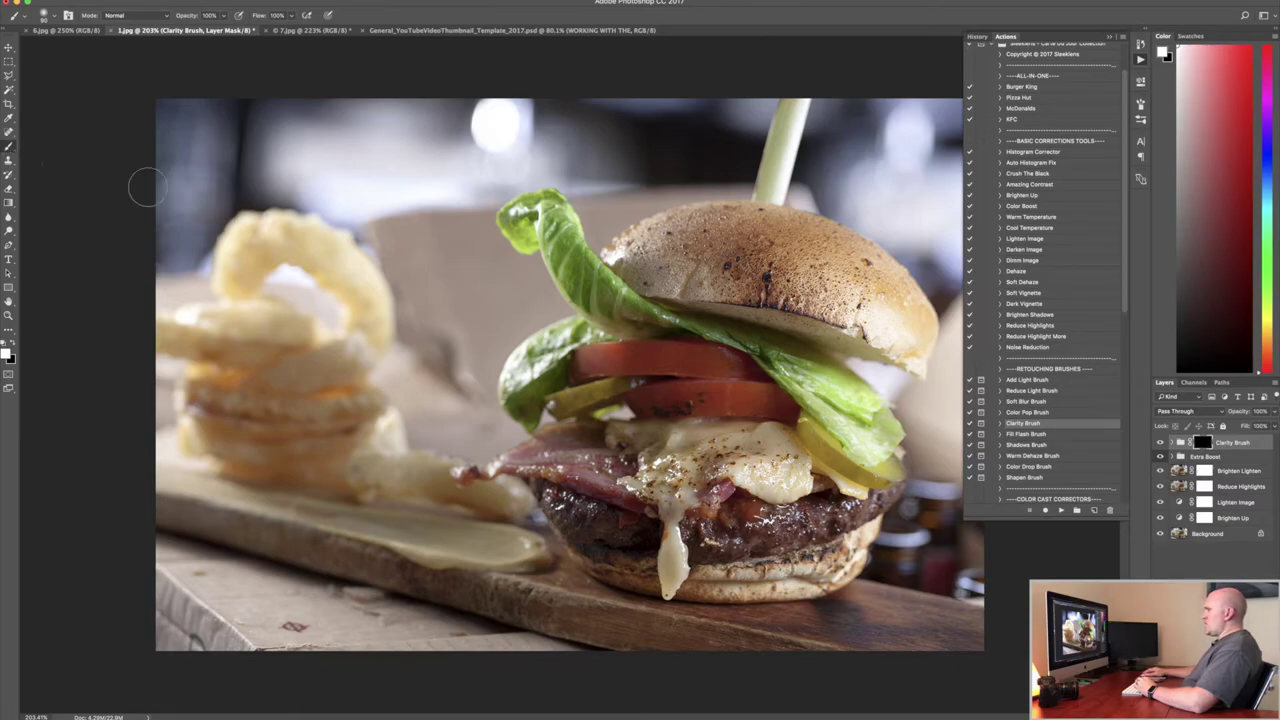
Paint clarity onto the burger's lettuce with a 300 brush, then shrink it to 150.
{"action": "left_click", "coordinate": [55, 16]}
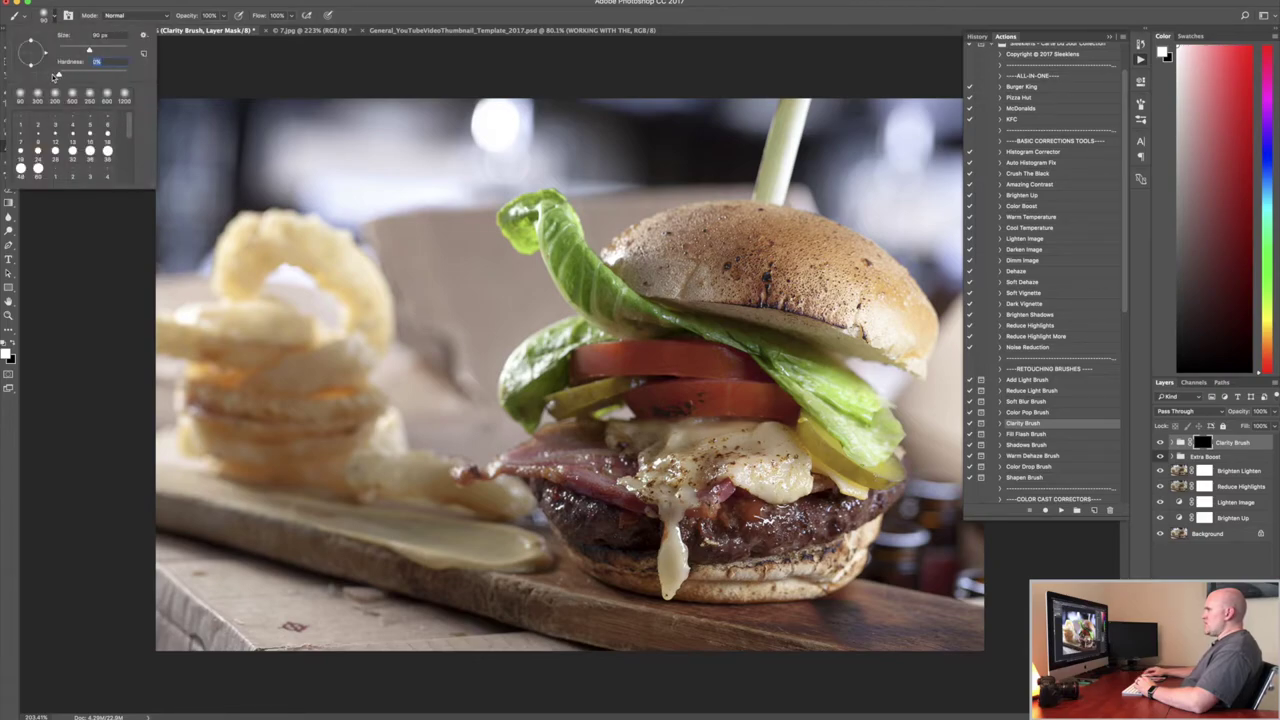
{"action": "key", "text": "Return"}
{"action": "key", "text": "bracketright"}
{"action": "key", "text": "bracketright"}
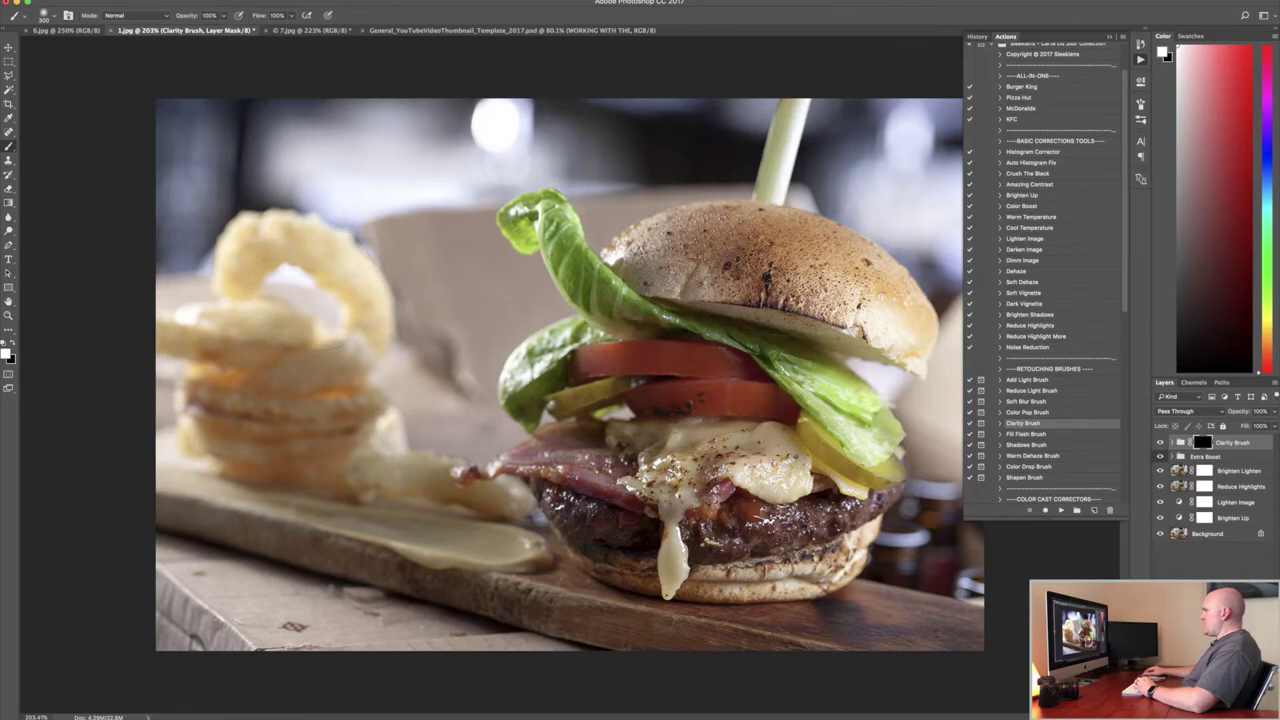
{"action": "mouse_move", "coordinate": [905, 322]}
{"action": "left_mouse_down"}
{"action": "mouse_move", "coordinate": [912, 355]}
{"action": "mouse_move", "coordinate": [890, 300]}
{"action": "left_mouse_up"}
{"action": "key", "text": "bracketleft"}
{"action": "key", "text": "bracketleft"}
{"action": "key", "text": "bracketleft"}
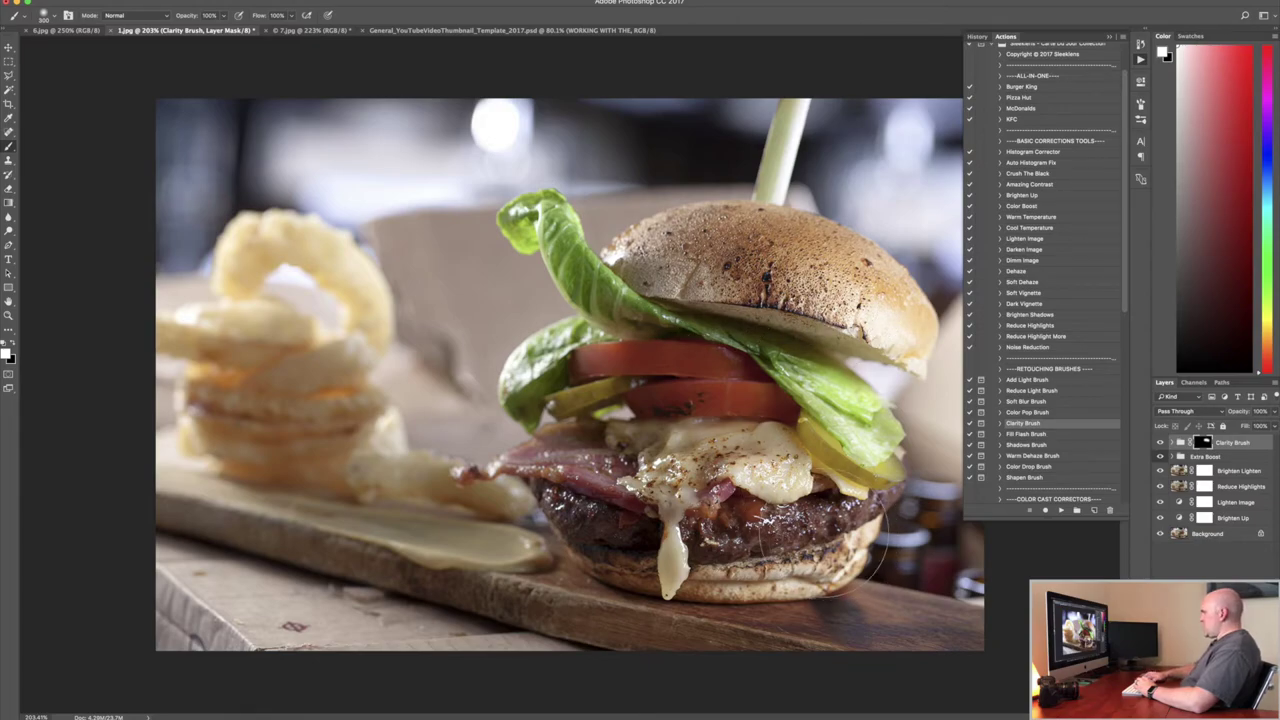
{"action": "key", "text": "bracketleft"}
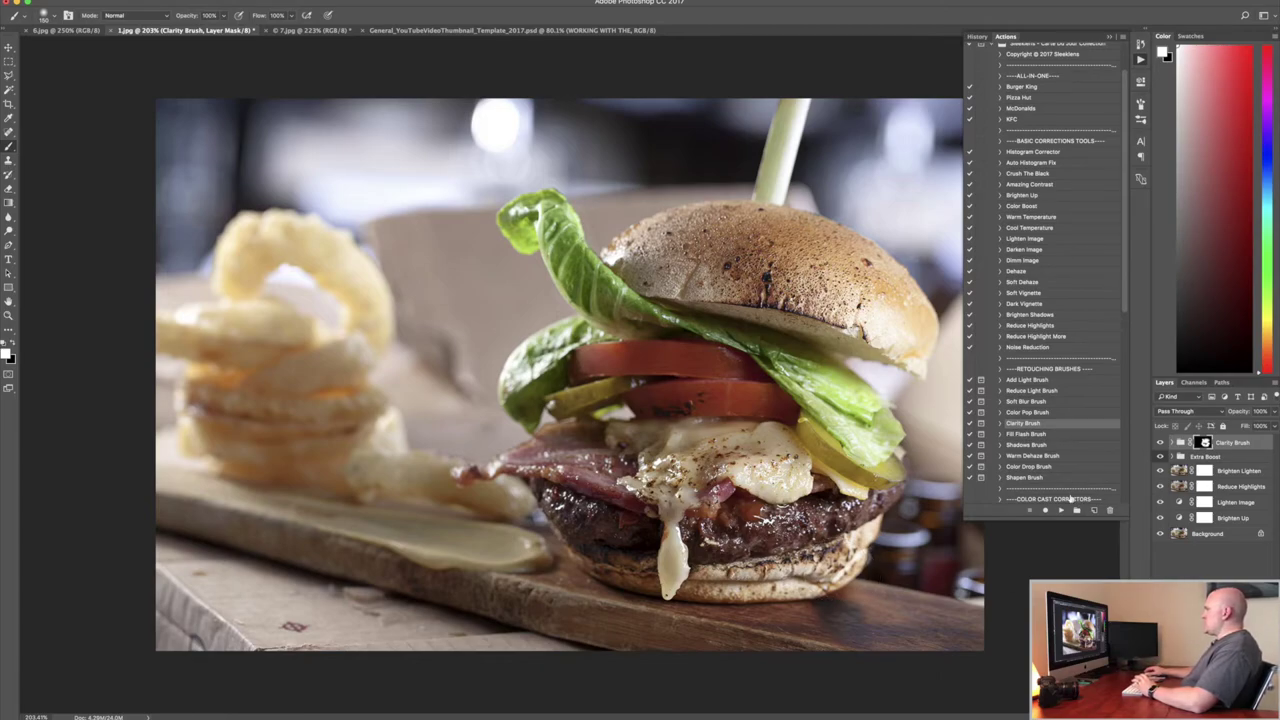
Play the Tomato Sauce action with Background selected and enlarge the brush to 400.
{"action": "scroll", "coordinate": [1073, 411], "scroll_direction": "down", "scroll_amount": 5}
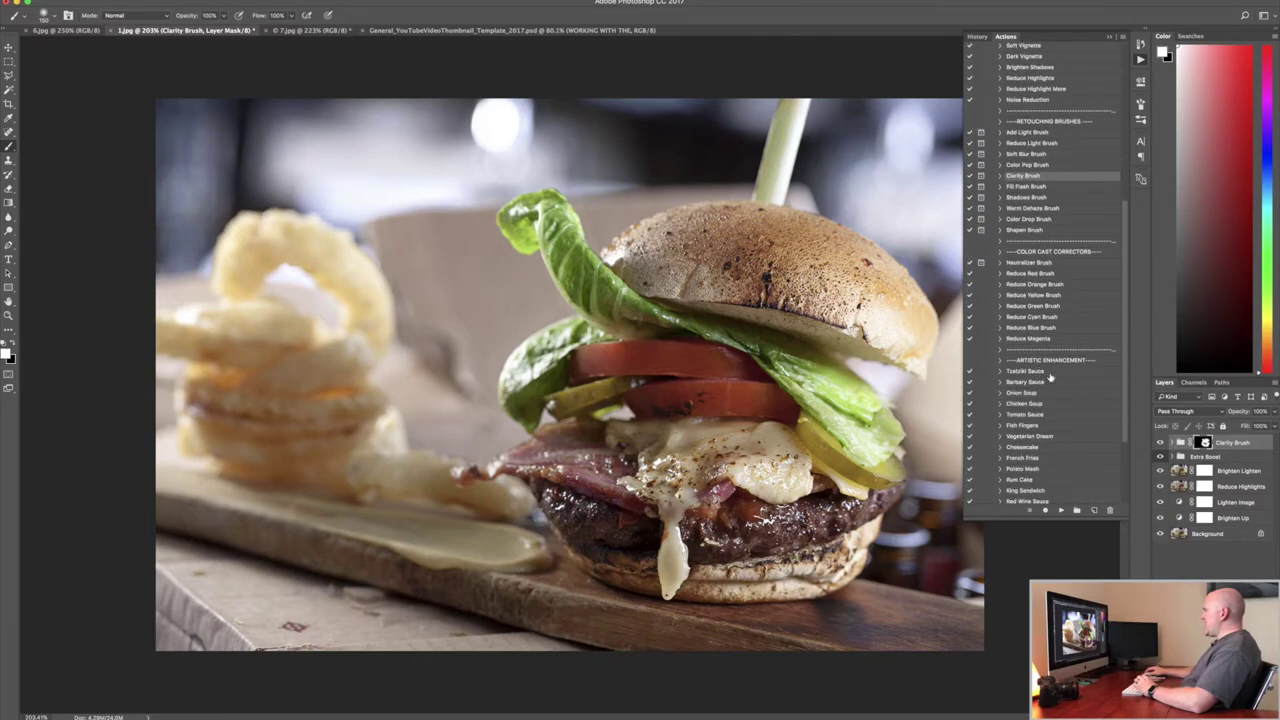
{"action": "scroll", "coordinate": [1048, 398], "scroll_direction": "down", "scroll_amount": 2}
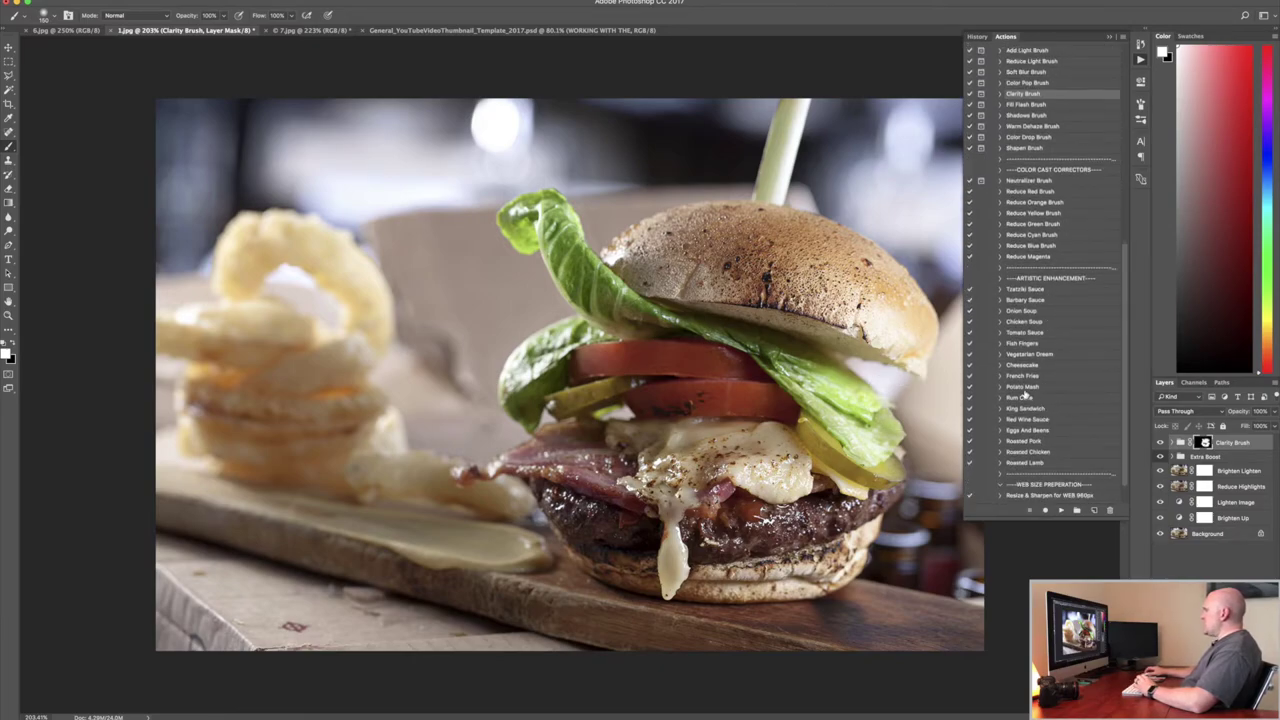
{"action": "left_click", "coordinate": [1208, 534]}
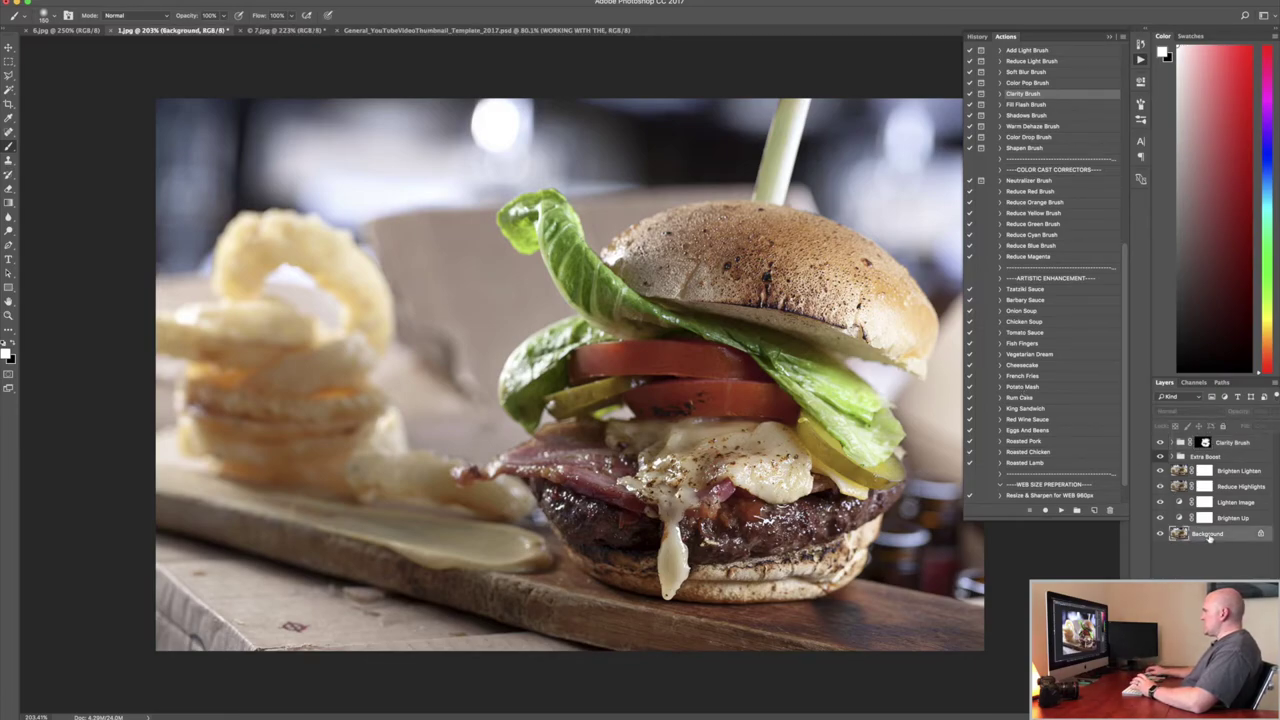
{"action": "left_click", "coordinate": [1020, 334]}
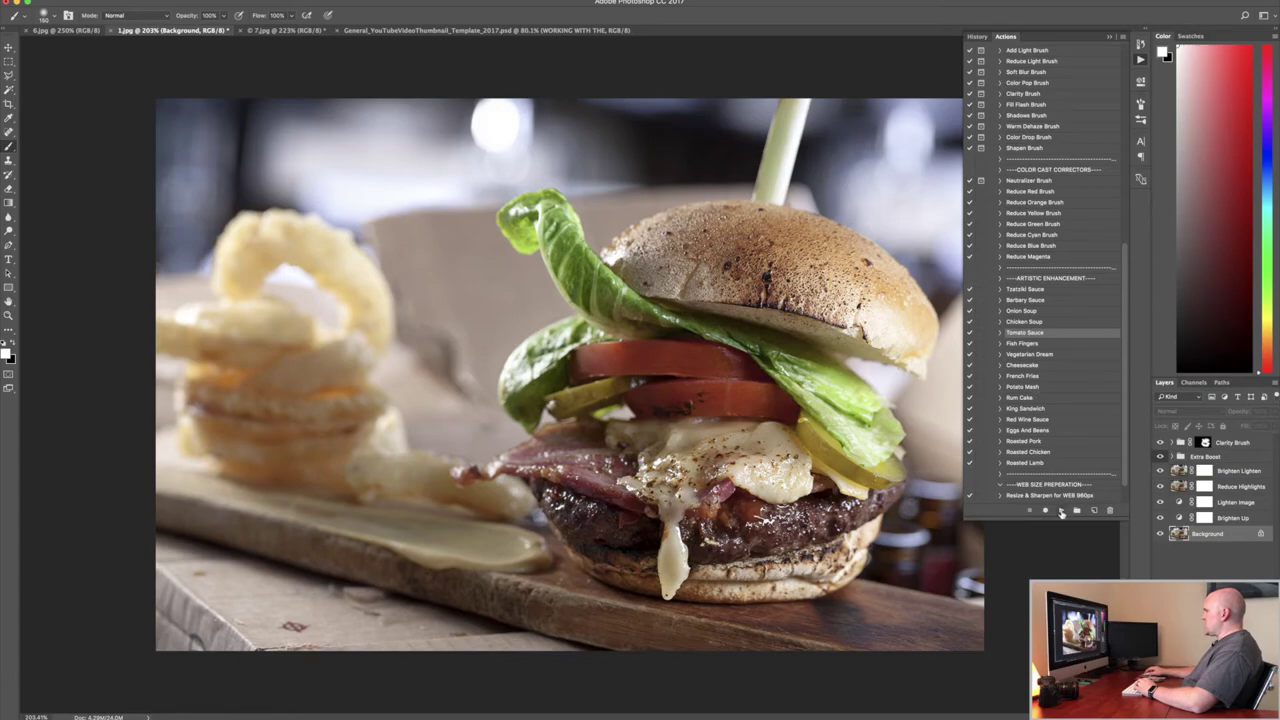
{"action": "left_click", "coordinate": [1062, 511]}
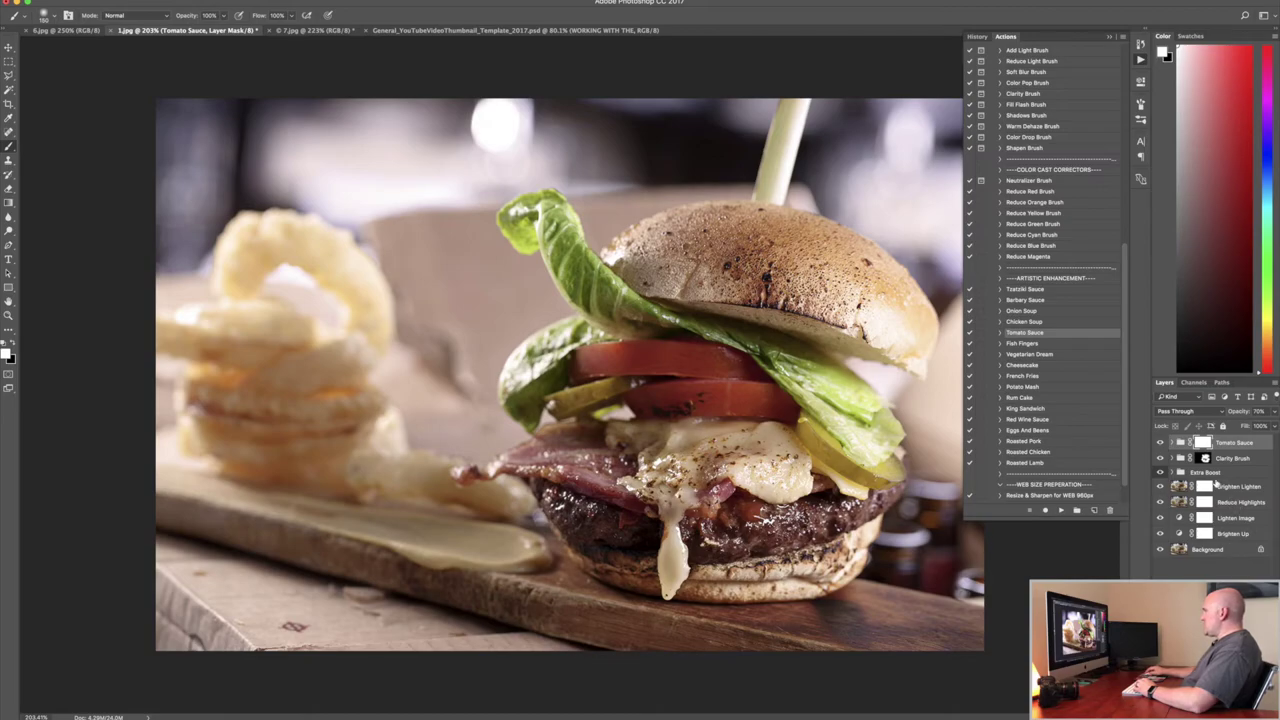
{"action": "left_click_drag", "start_coordinate": [1204, 455], "coordinate": [1205, 457]}
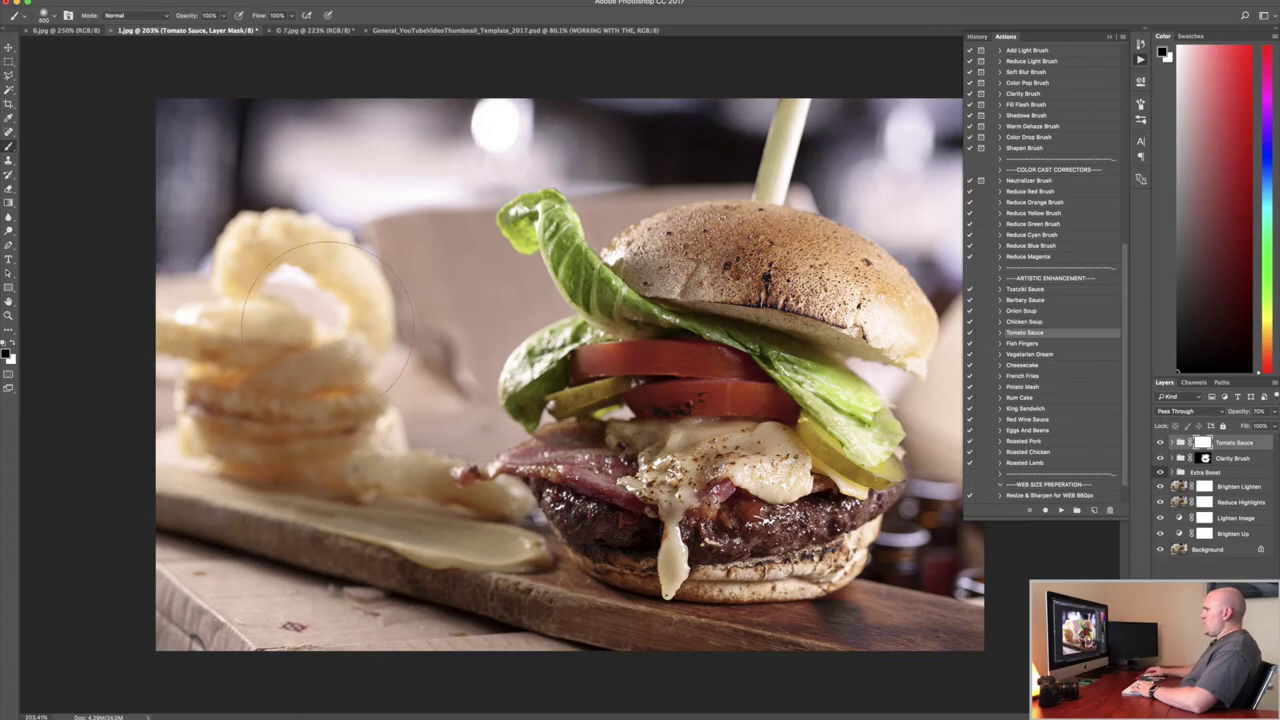
{"action": "key", "text": "bracketright"}
{"action": "key", "text": "bracketright"}
{"action": "key", "text": "bracketright"}
{"action": "key", "text": "bracketright"}
{"action": "key", "text": "bracketright"}
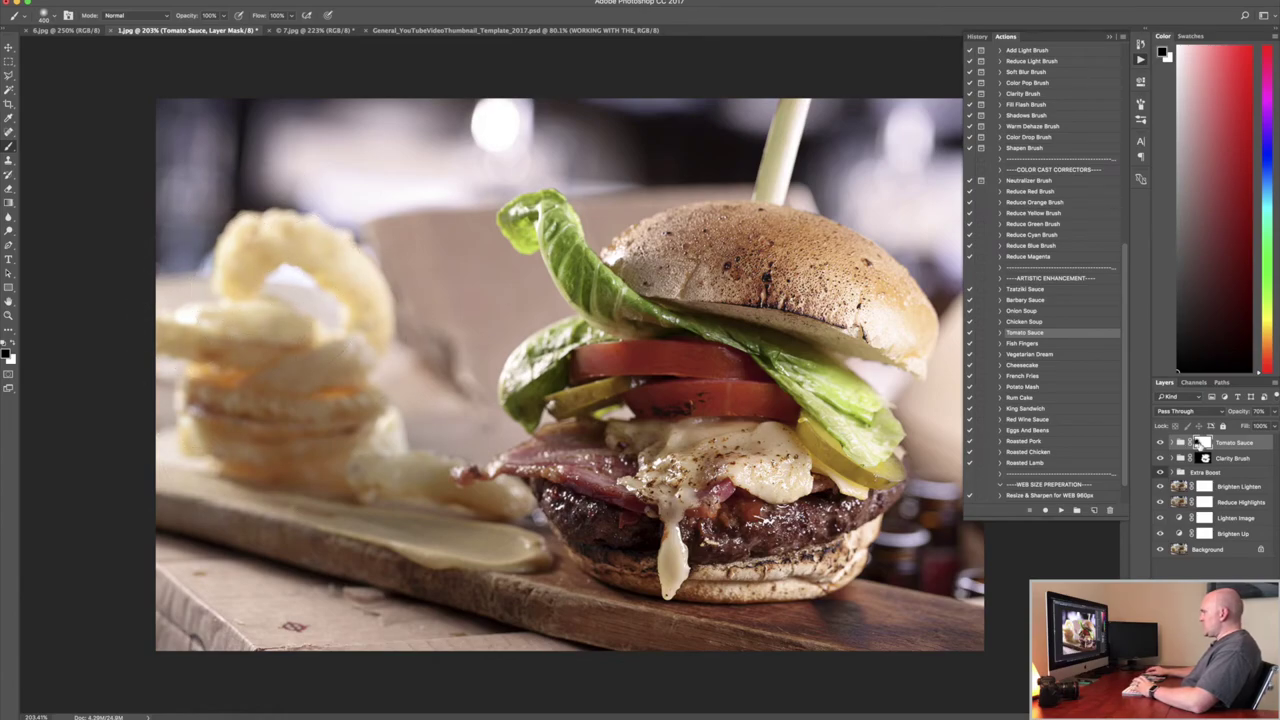
Delete the Tomato Sauce group's layer mask.
{"action": "right_click", "coordinate": [1199, 441]}
{"action": "left_click", "coordinate": [1222, 466]}
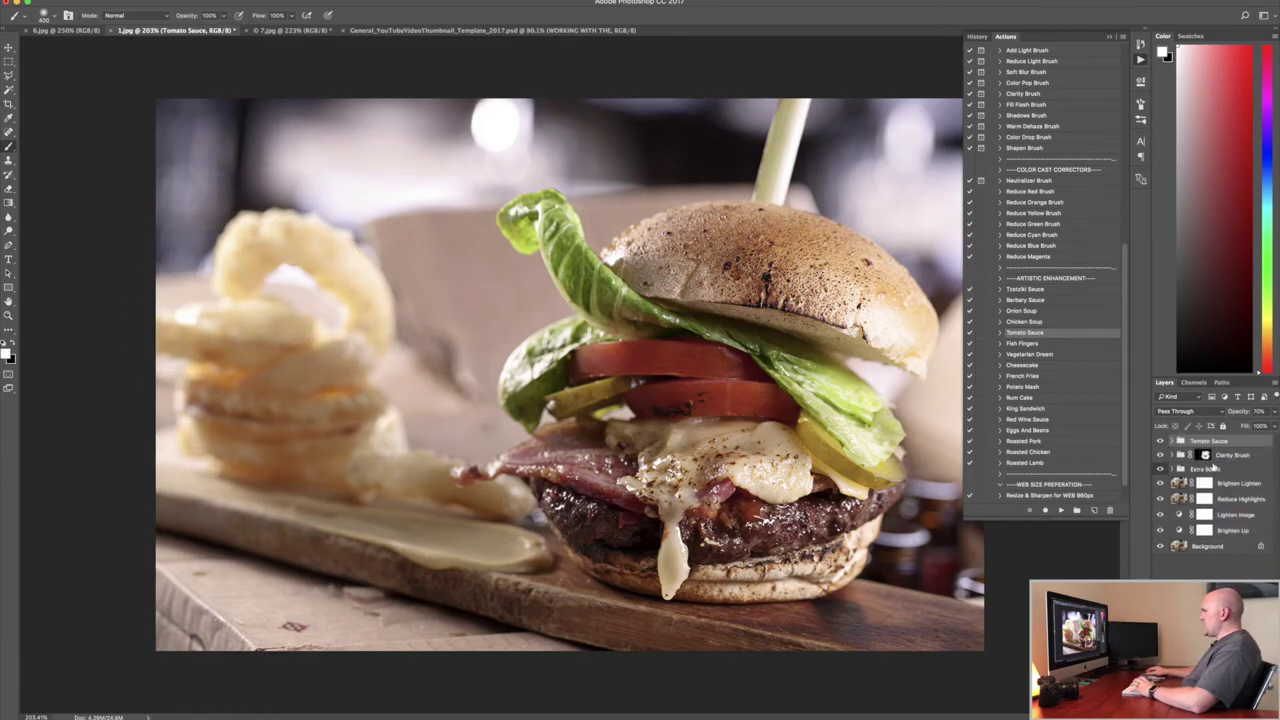